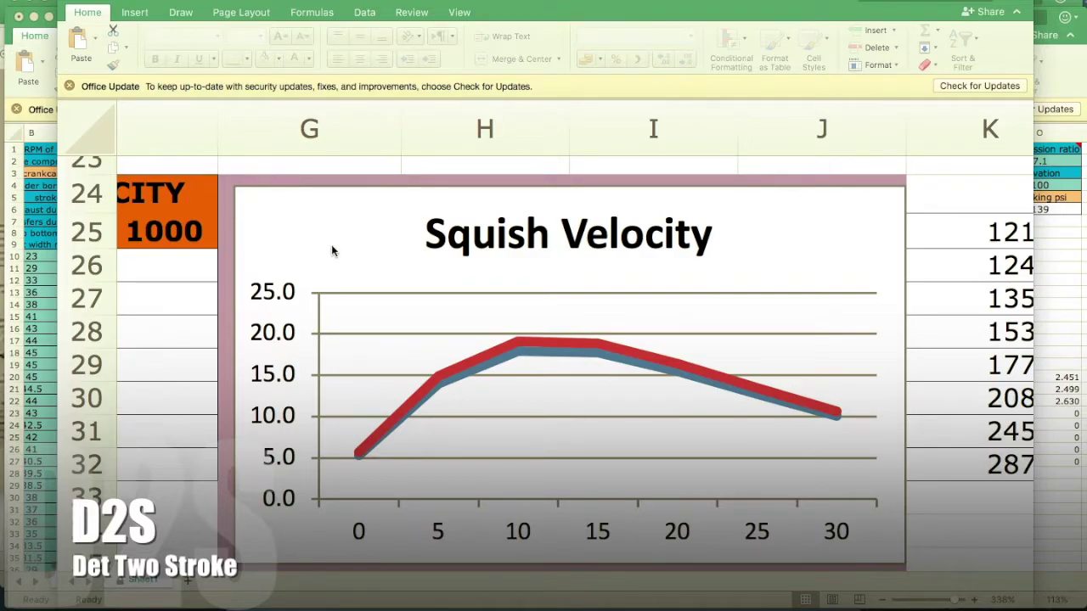
Step: Examine the engine dimension and squish inputs at the top of the squish velocity calculator sheet
scroll(332, 245, up, 5)
scroll(331, 245, left, 2)
scroll(333, 244, up, 6)
scroll(334, 245, left, 2)
scroll(334, 244, up, 6)
scroll(333, 245, left, 2)
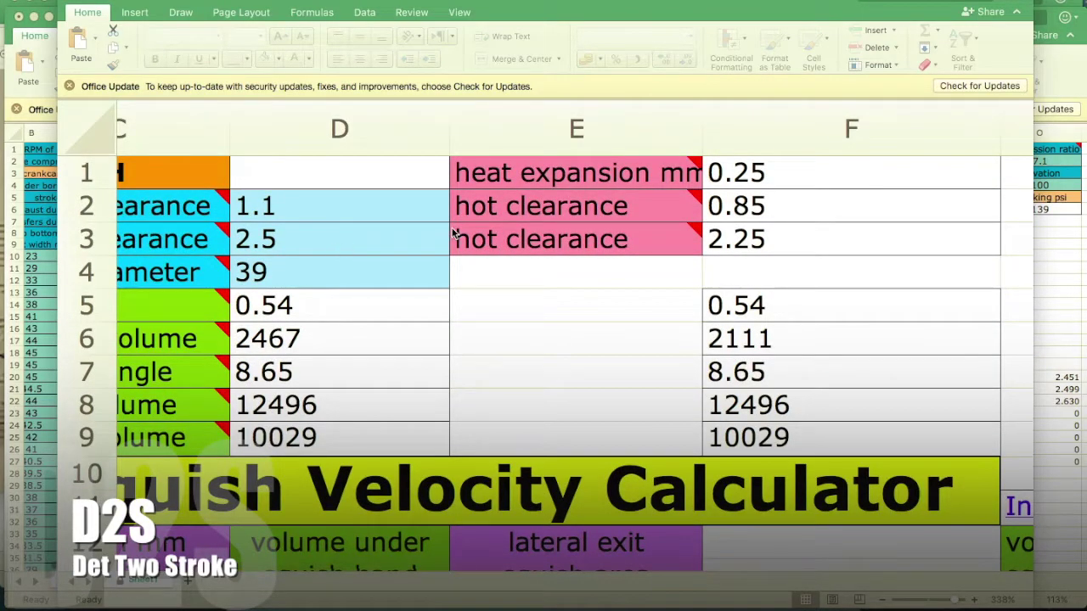
scroll(538, 301, left, 1)
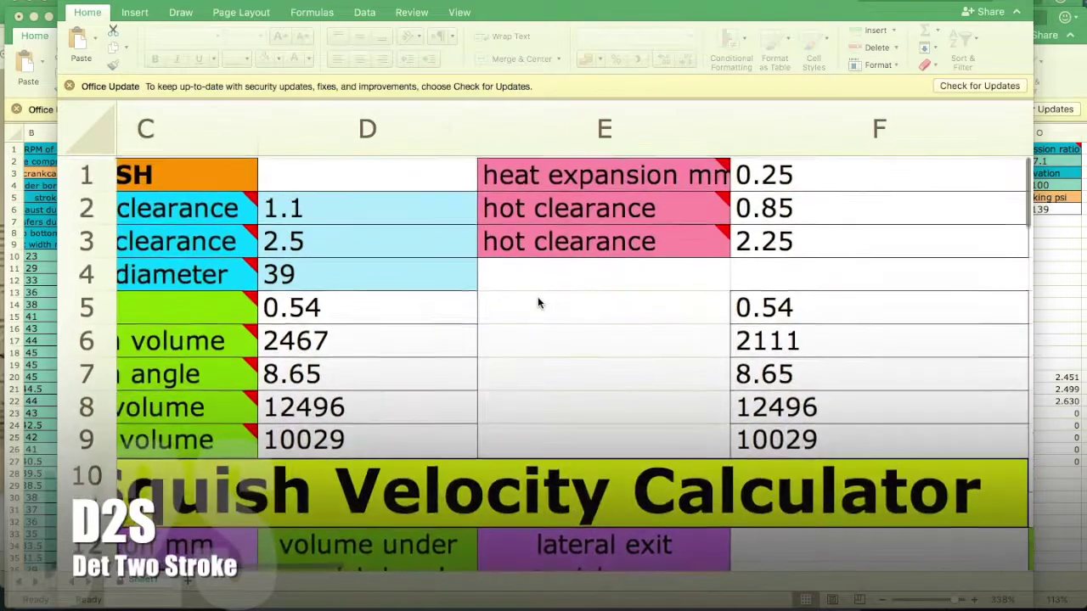
scroll(546, 336, left, 5)
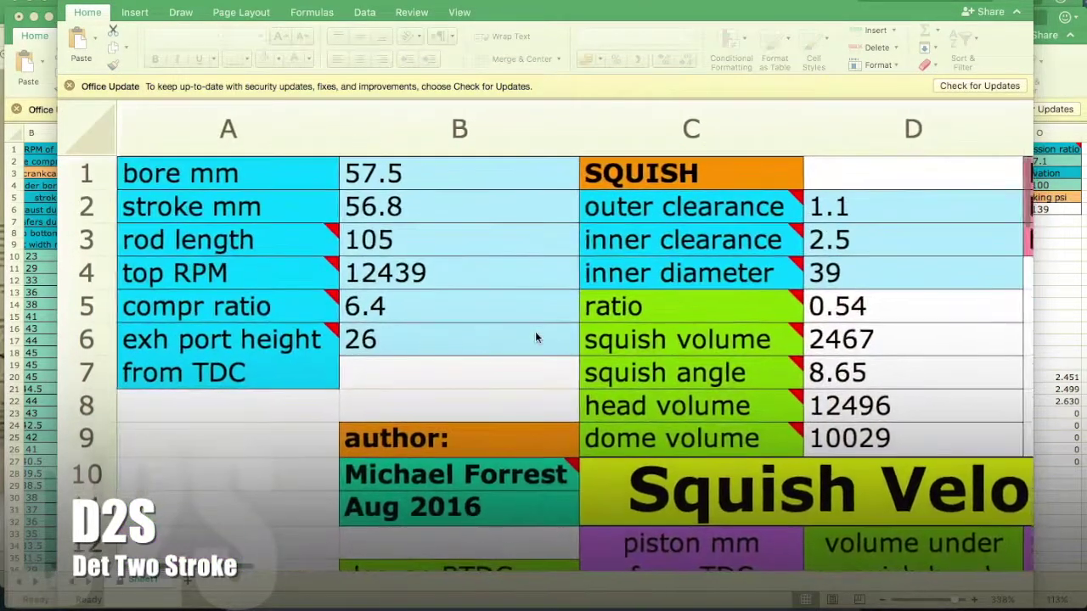
scroll(534, 337, down, 2)
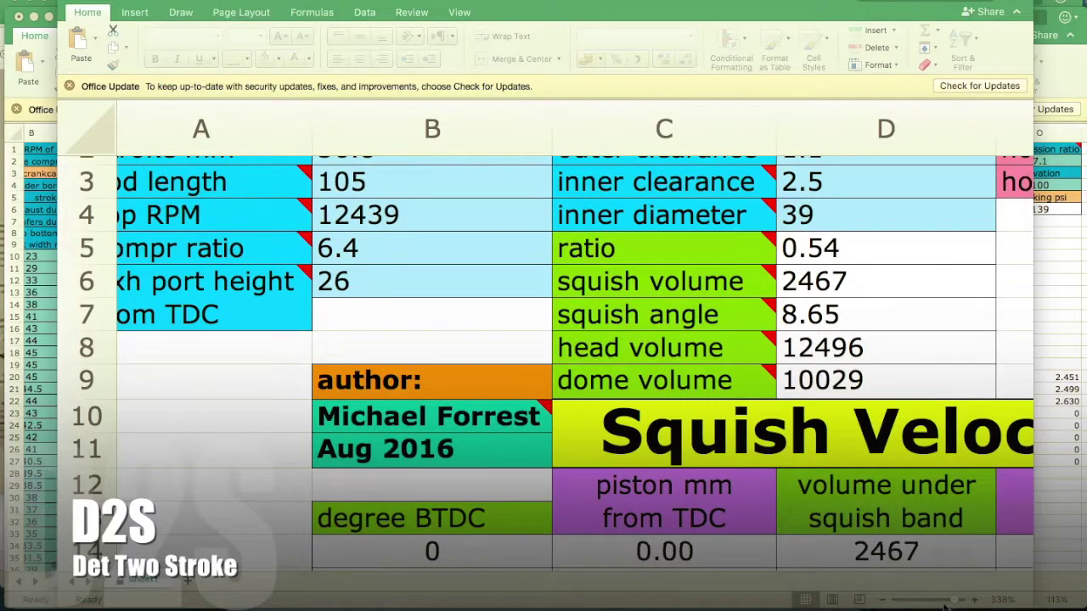
drag(942, 605, 934, 605)
scroll(557, 457, up, 1)
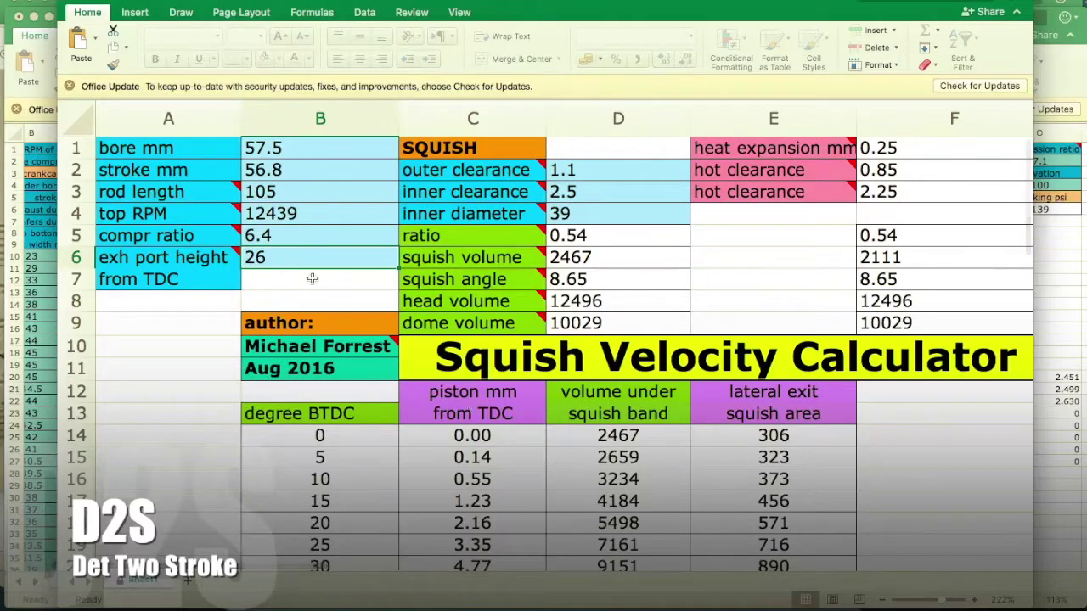
Step: Set the stroke to 54 mm and the top RPM to 8600 in the engine inputs
click(293, 164)
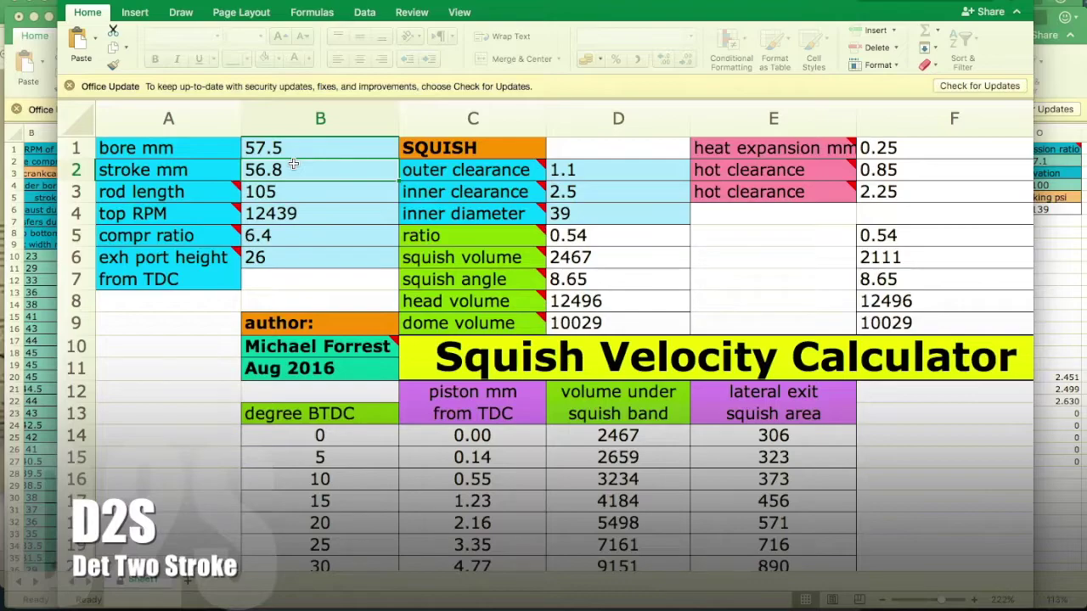
text(54)
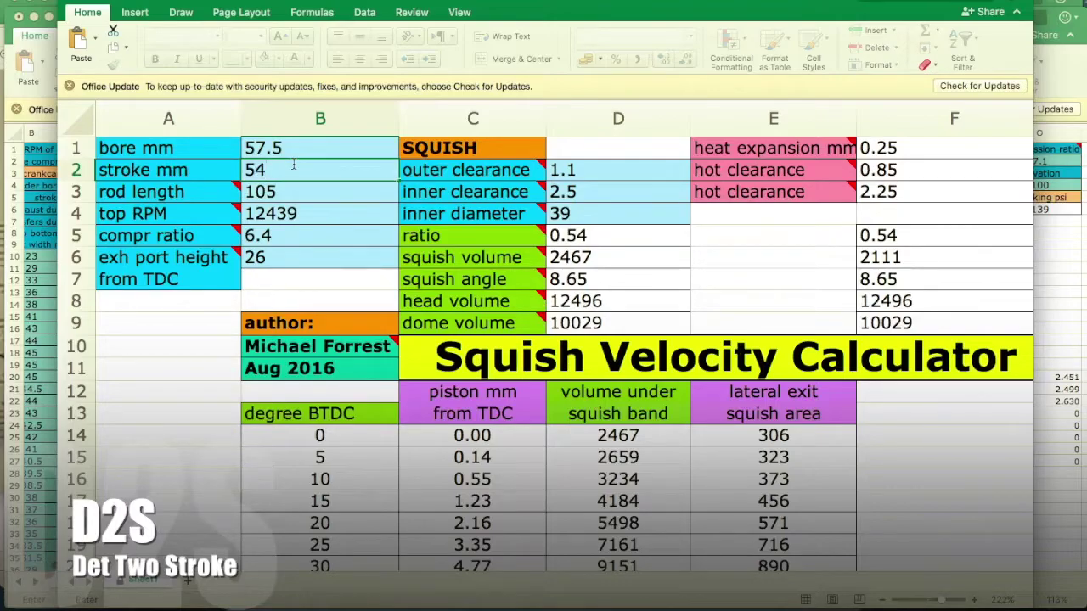
key(Return)
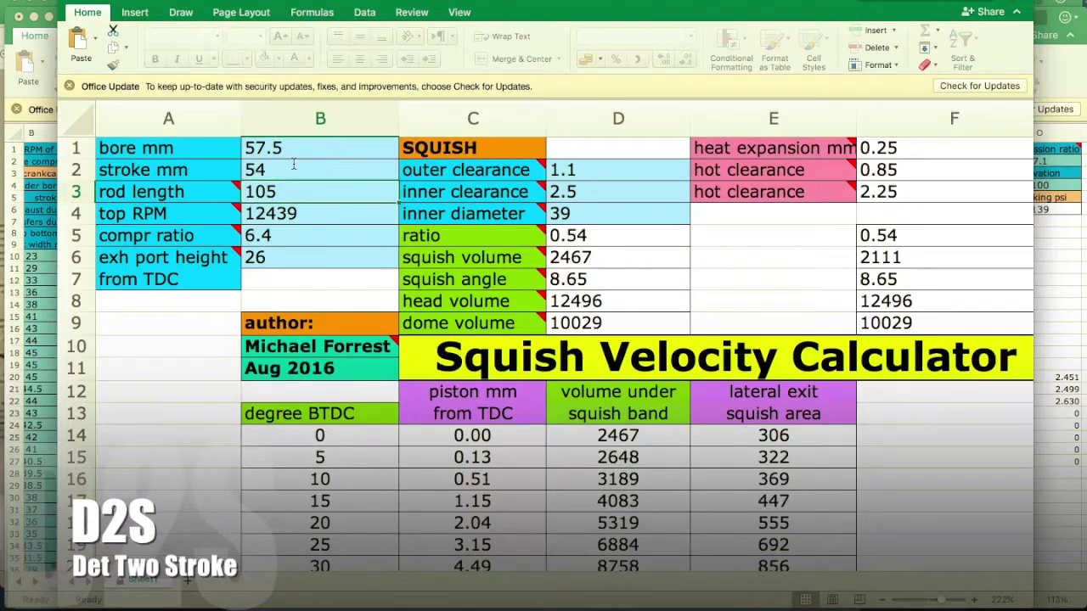
click(301, 213)
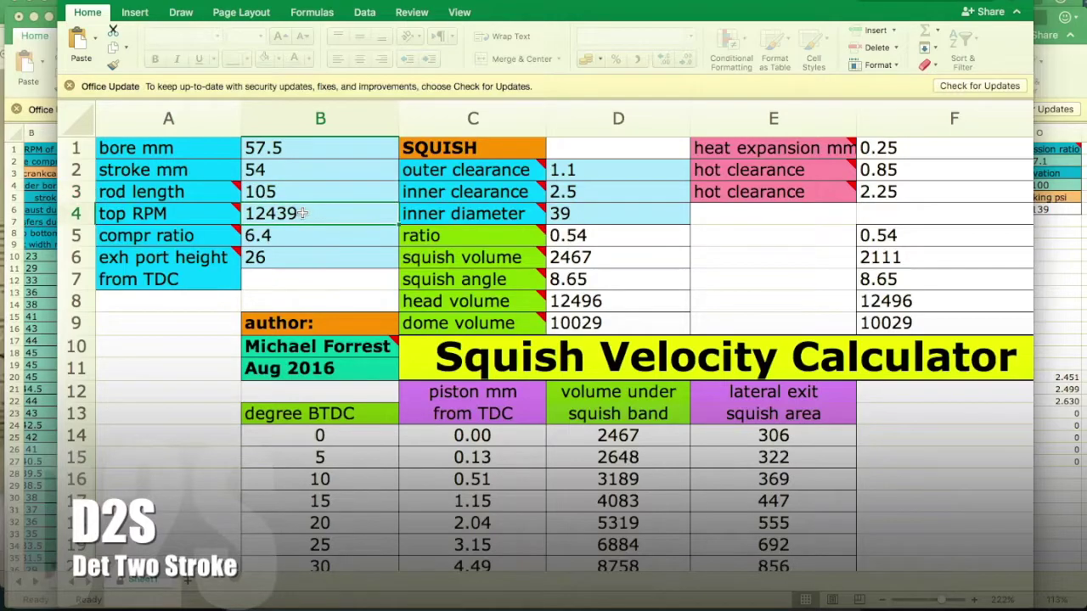
text(8600)
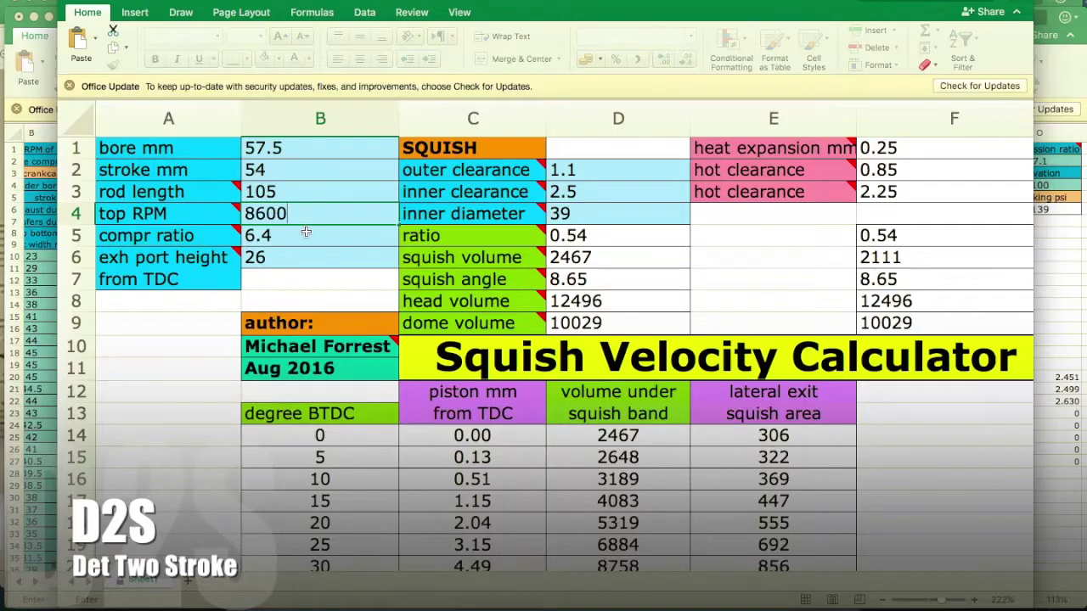
key(Return)
Step: Examine the cold and hot squish velocity tables and the recommended maximum velocity note below them
scroll(281, 255, right, 2)
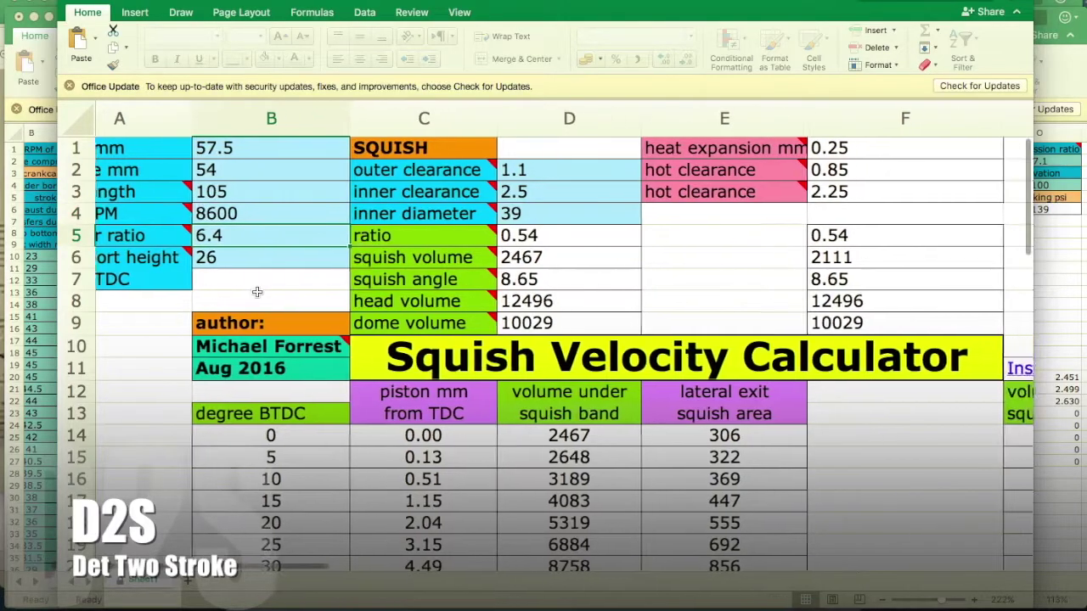
mouse_move(408, 198)
click(544, 168)
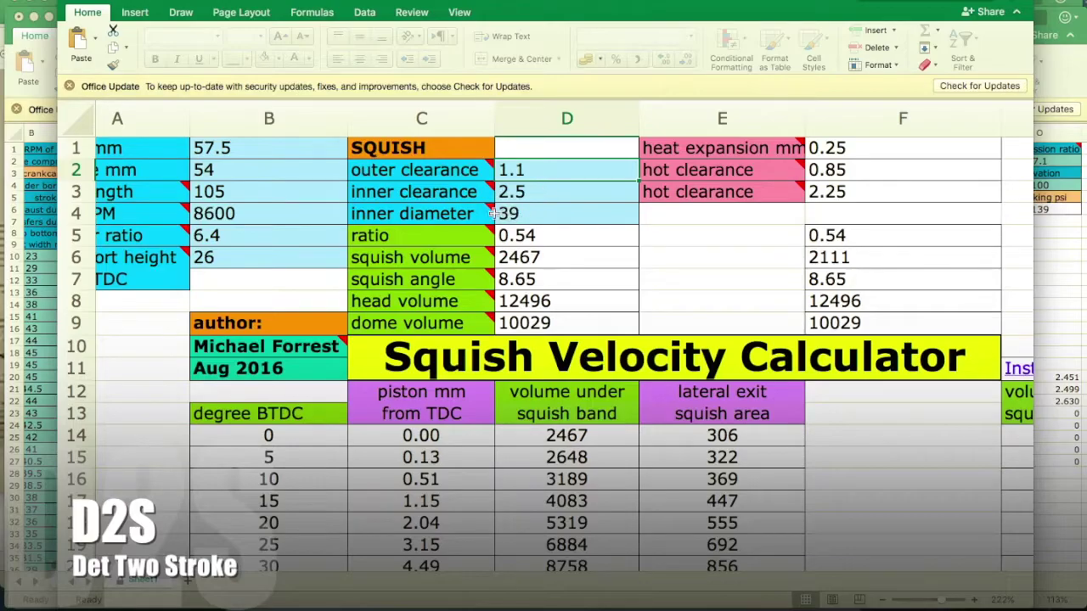
scroll(529, 217, down, 10)
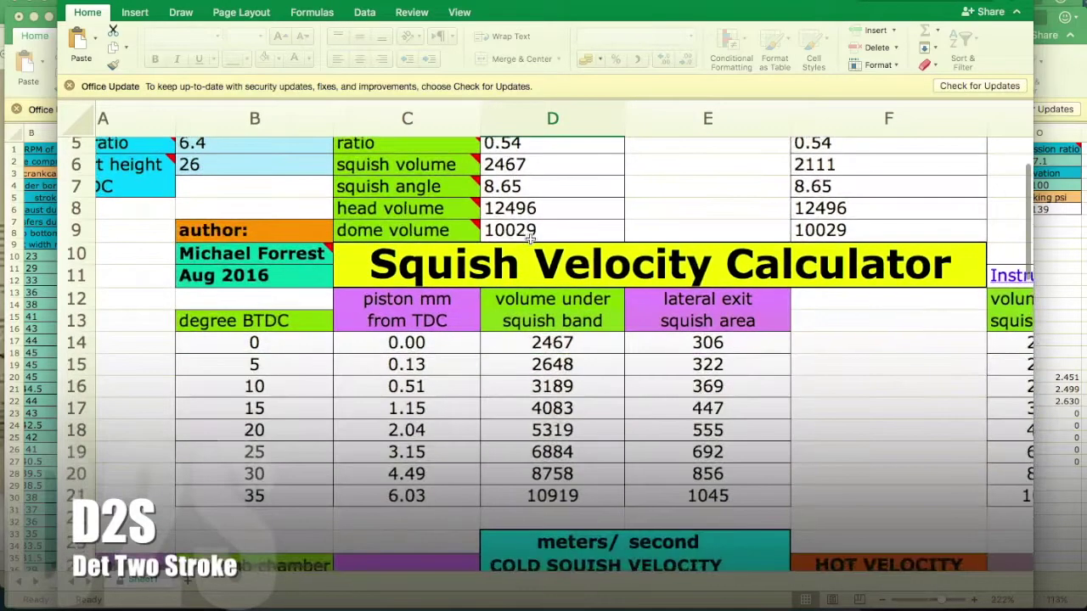
scroll(530, 240, right, 2)
scroll(530, 240, down, 4)
scroll(530, 240, right, 1)
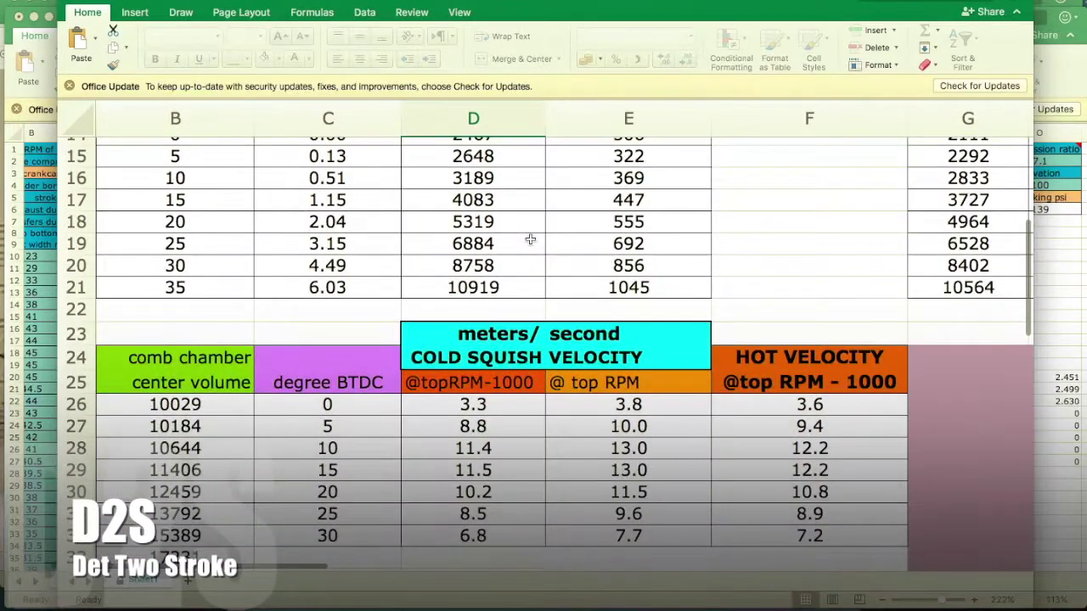
scroll(549, 362, down, 5)
scroll(549, 361, left, 1)
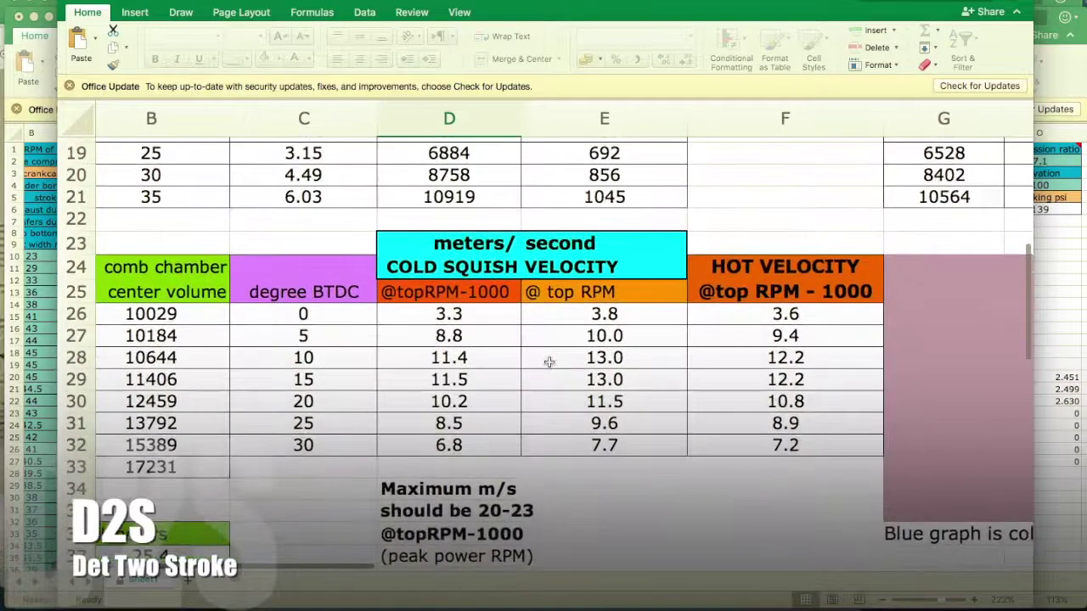
scroll(549, 363, down, 1)
scroll(550, 363, right, 2)
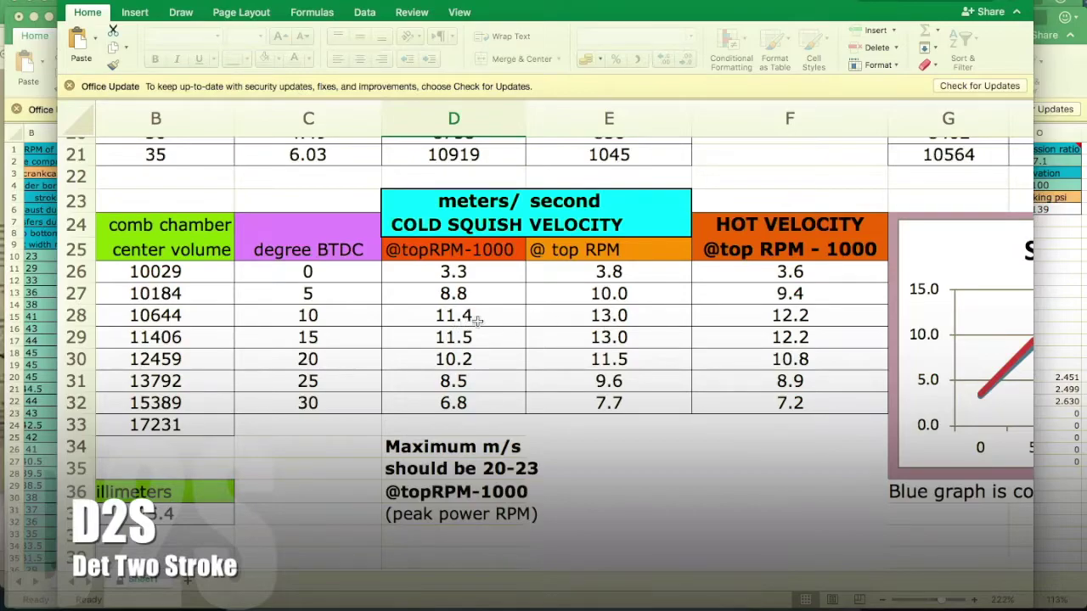
scroll(608, 317, right, 3)
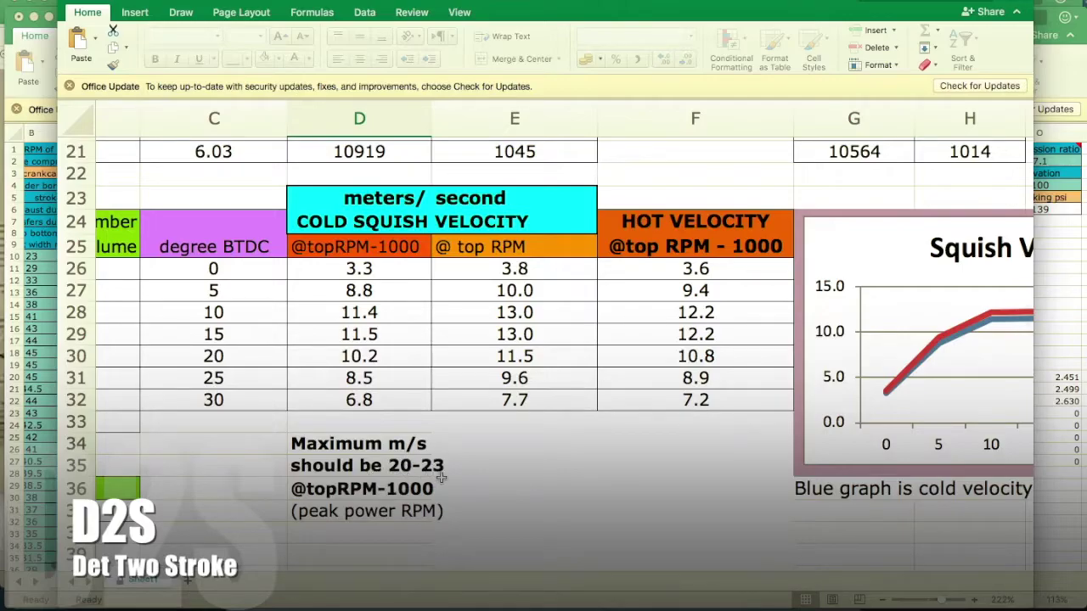
Step: Set the stroke to 56.8 mm in the engine inputs at the top of the sheet
scroll(489, 333, up, 10)
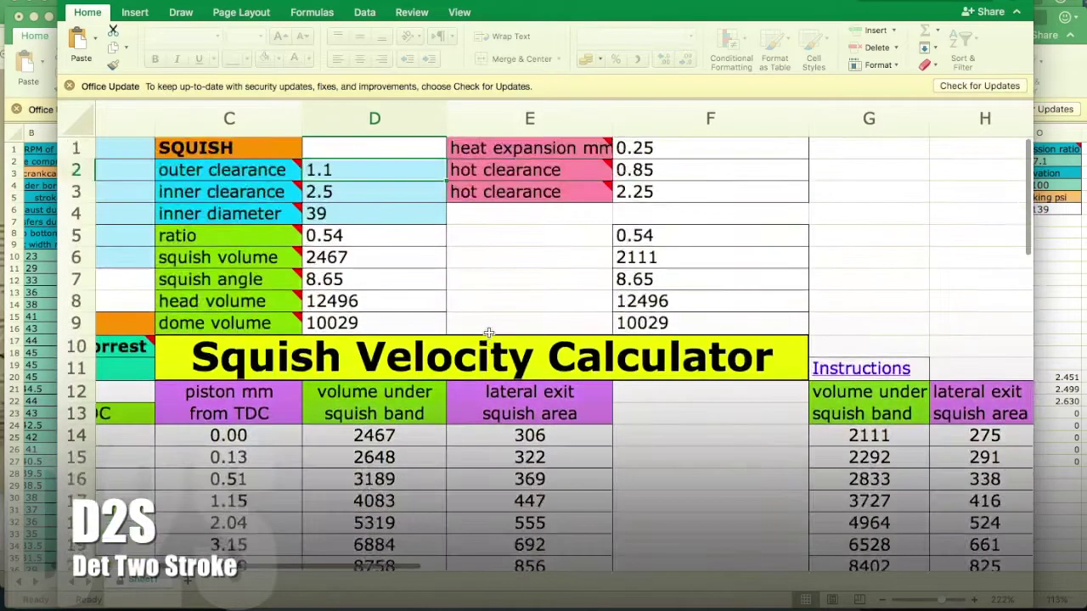
scroll(489, 332, left, 2)
scroll(490, 332, up, 1)
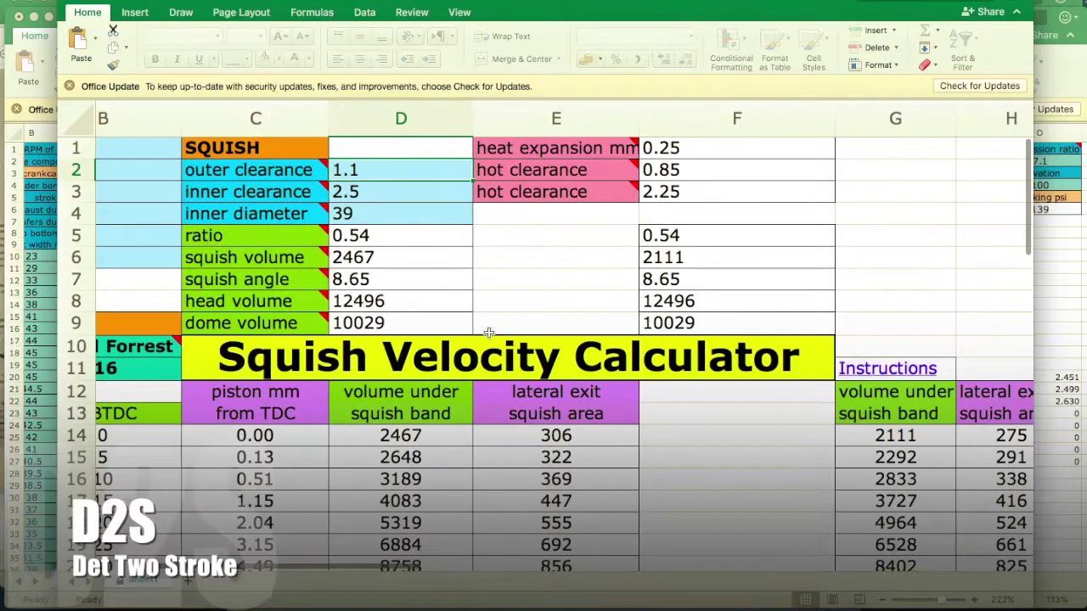
scroll(489, 332, left, 3)
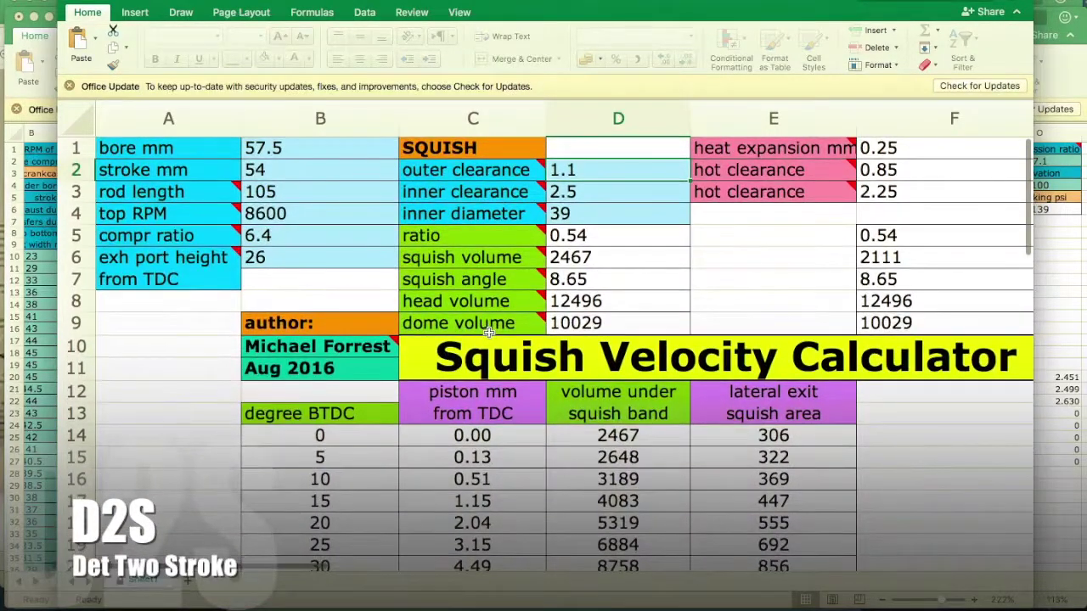
mouse_move(503, 258)
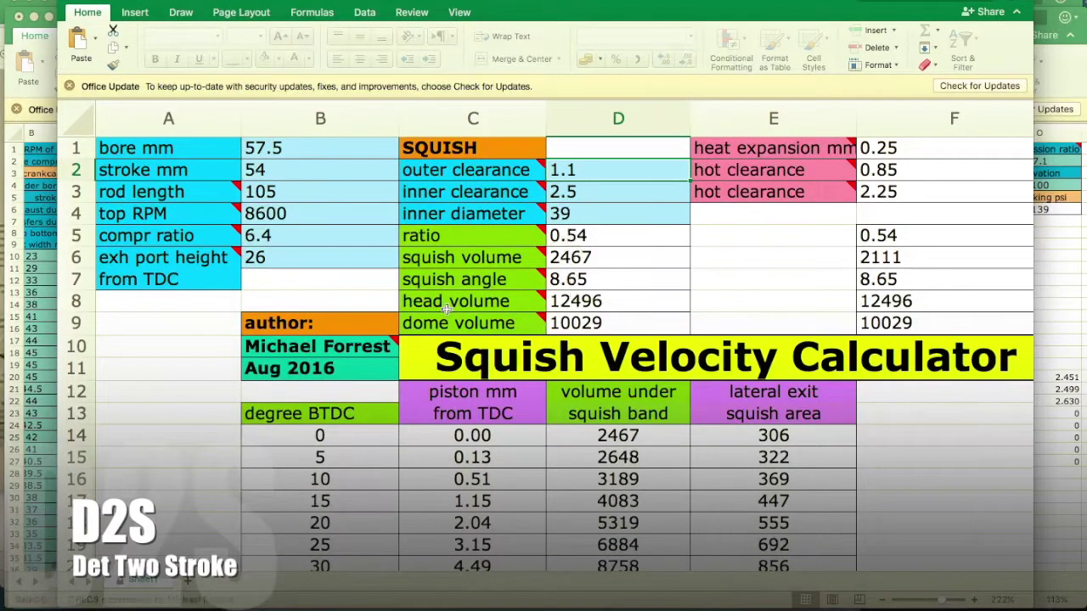
mouse_move(446, 309)
click(288, 175)
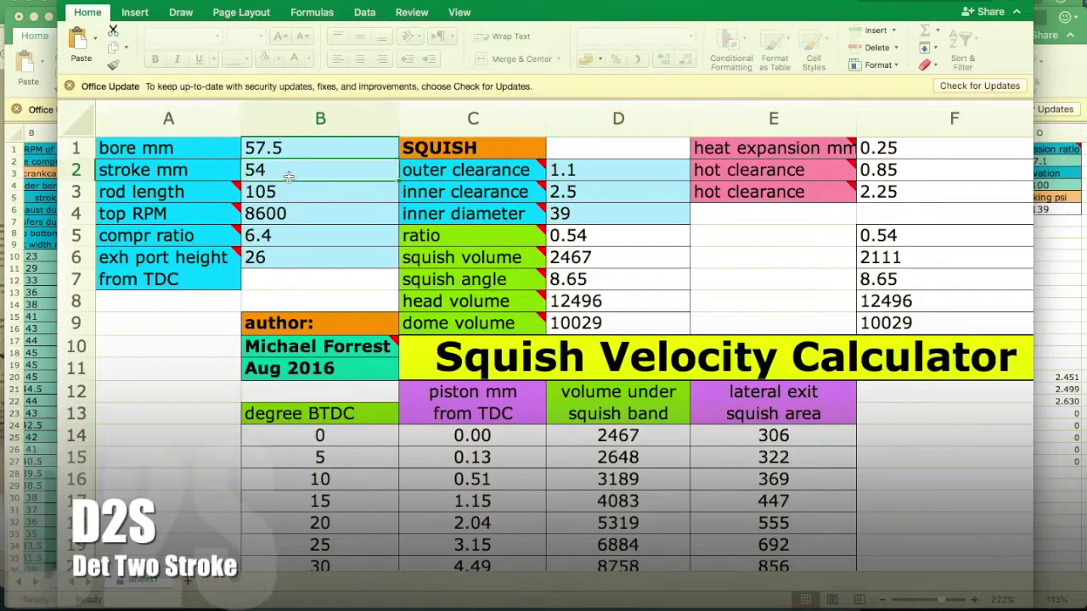
text(56.8)
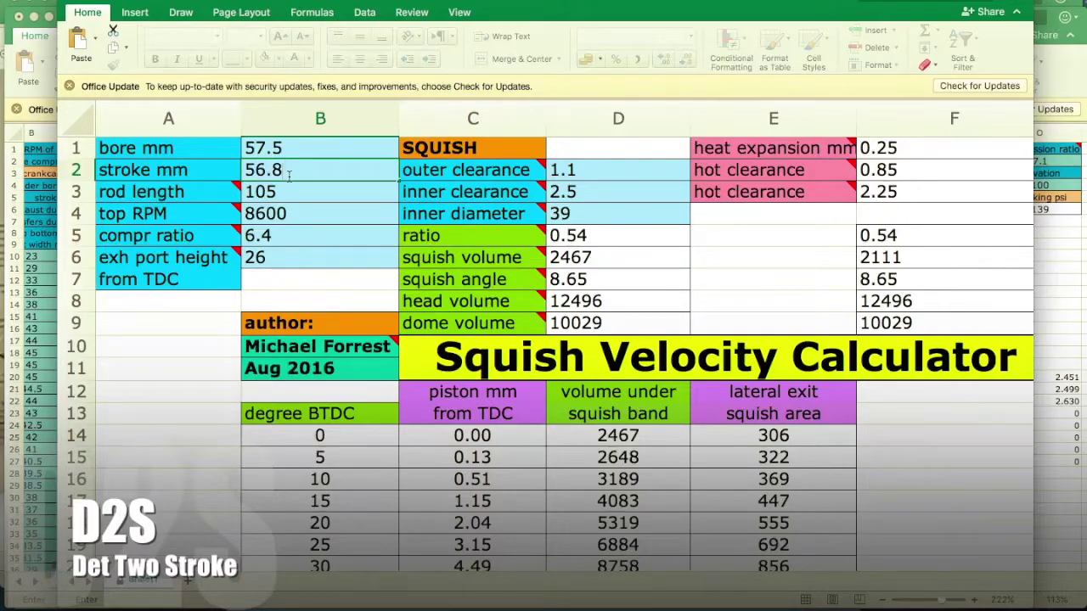
key(Return)
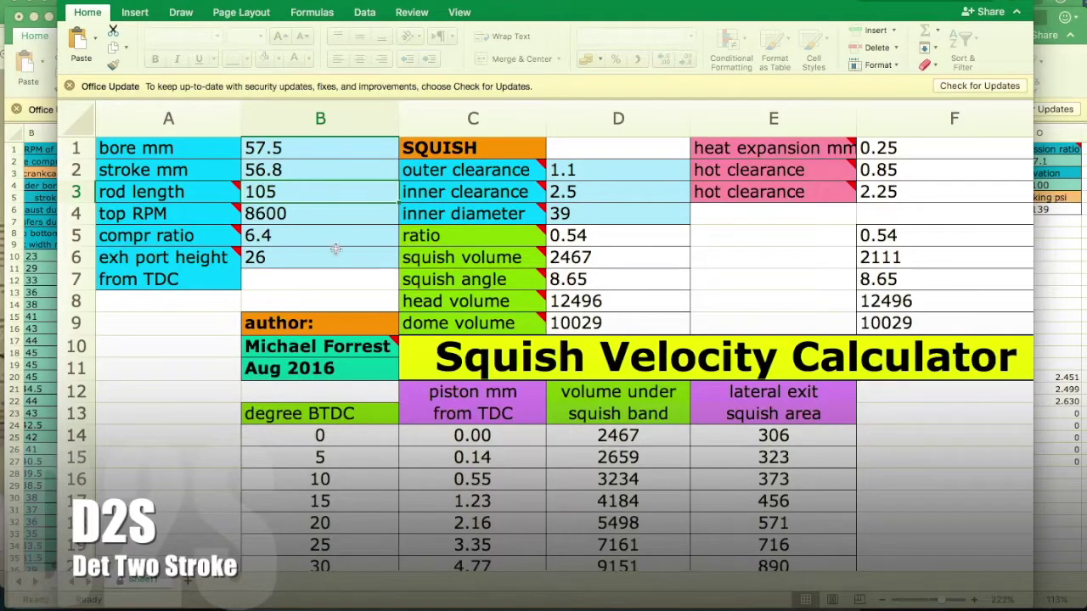
Step: Zoom the squish velocity sheet out to 150% and select the top RPM value
scroll(337, 249, down, 5)
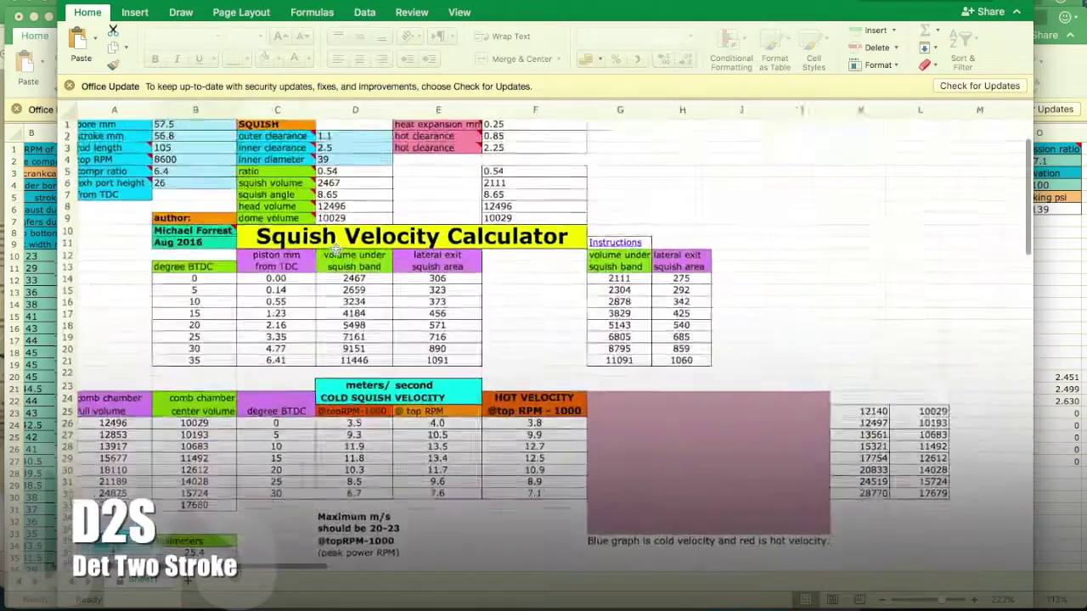
scroll(336, 249, up, 2)
scroll(336, 249, up, 3)
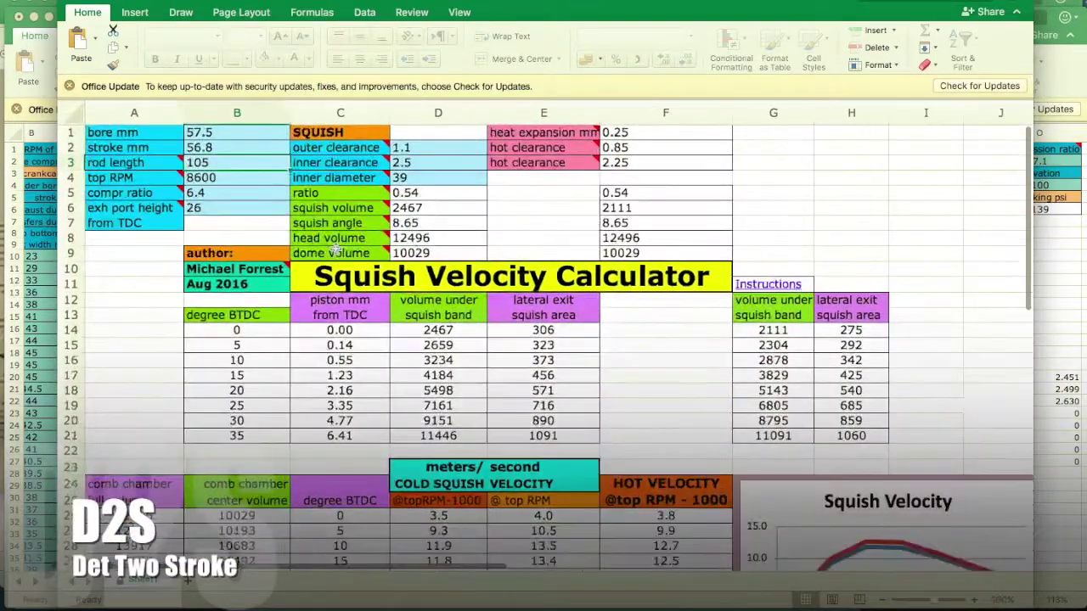
mouse_move(336, 252)
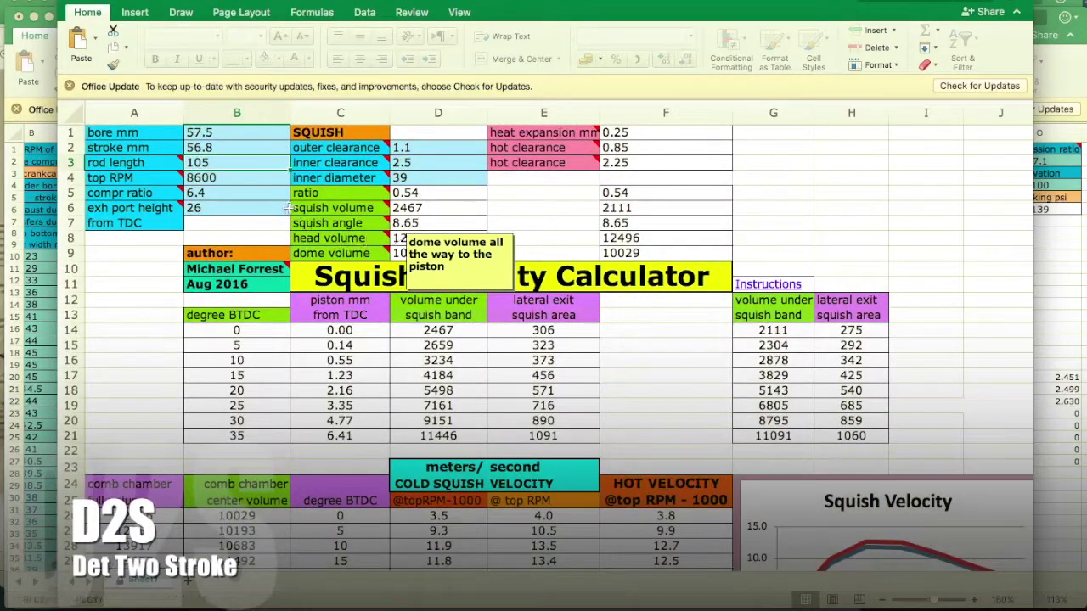
click(244, 180)
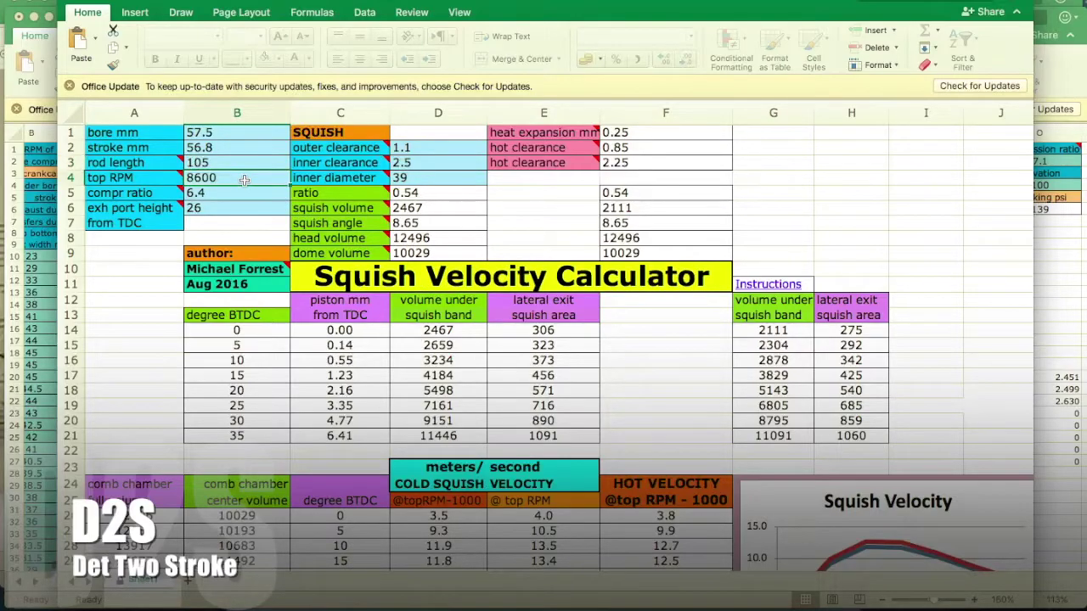
Step: Switch to the PortingCalc4 rxz asal workbook and look up the peak power RPM from porting
click(1055, 303)
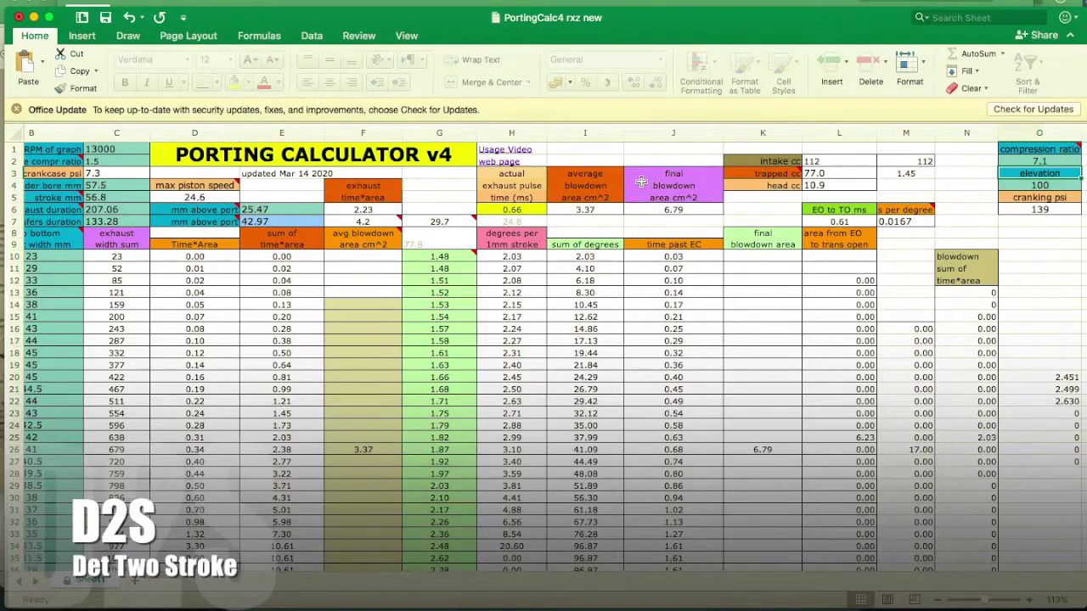
key(F3)
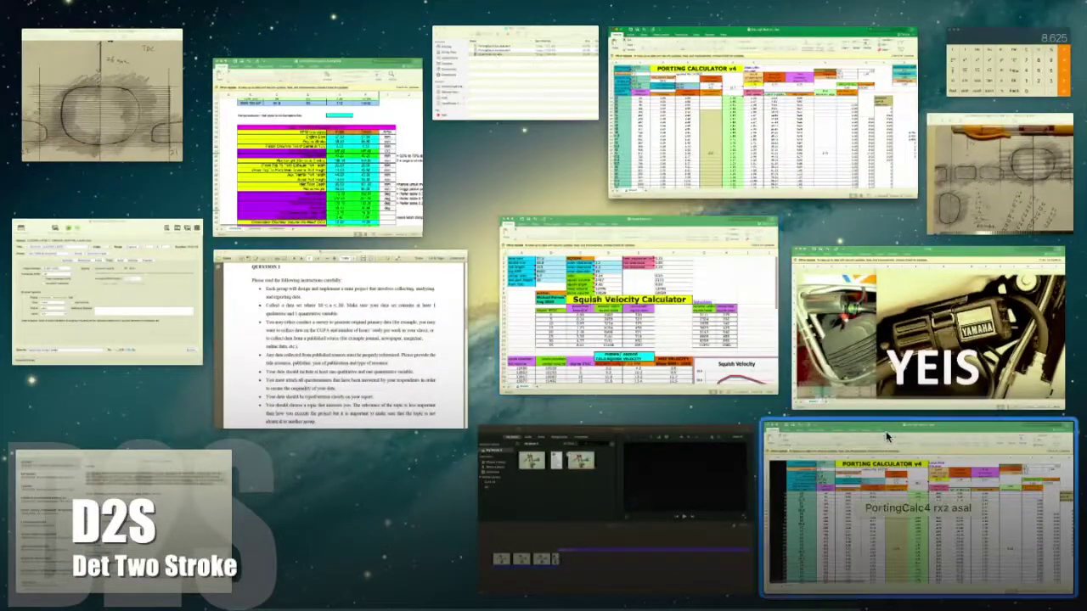
click(889, 465)
scroll(677, 431, down, 5)
scroll(677, 430, down, 5)
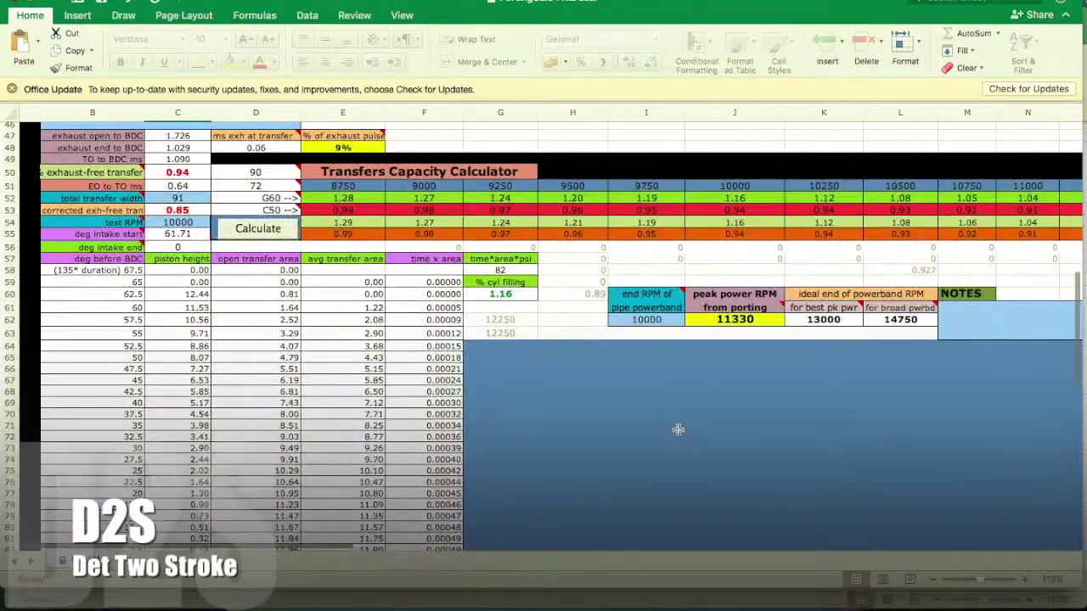
scroll(675, 427, up, 10)
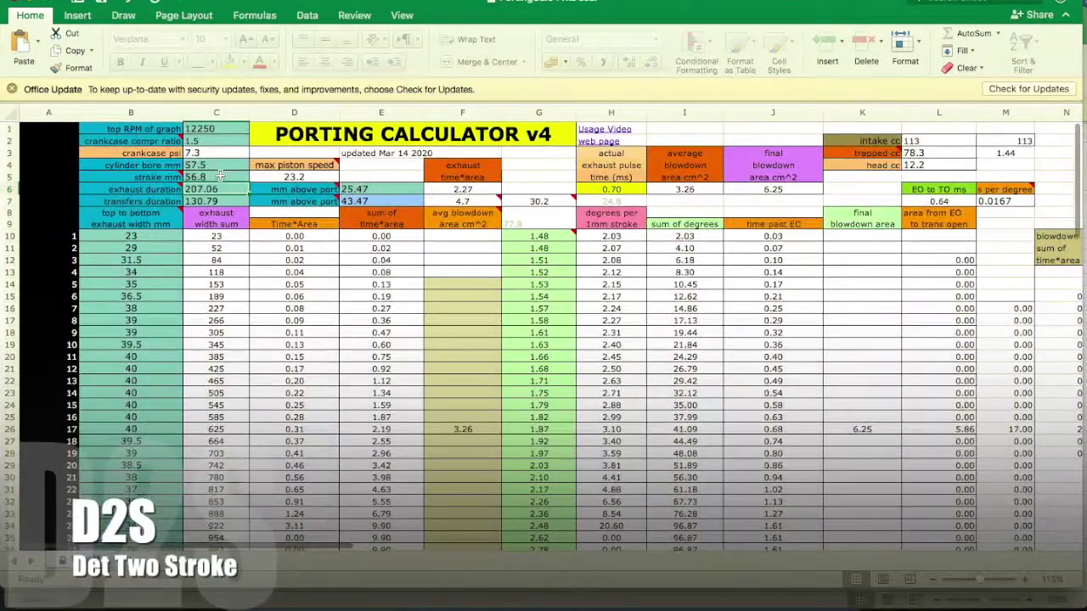
scroll(306, 272, down, 10)
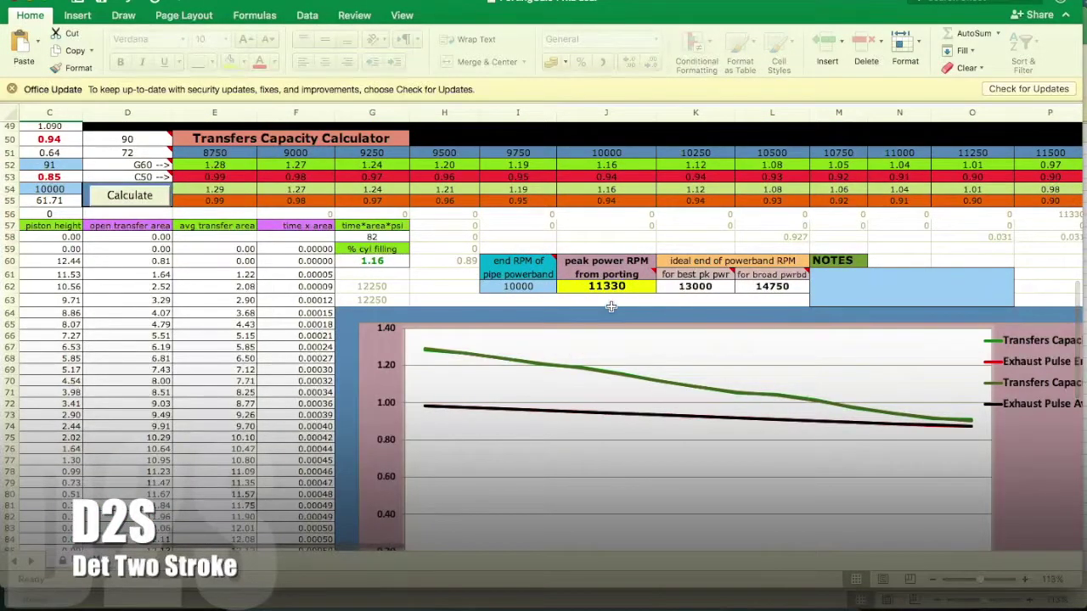
Step: Return to the squish velocity workbook and set the top RPM to 11330
key(ctrl+Up)
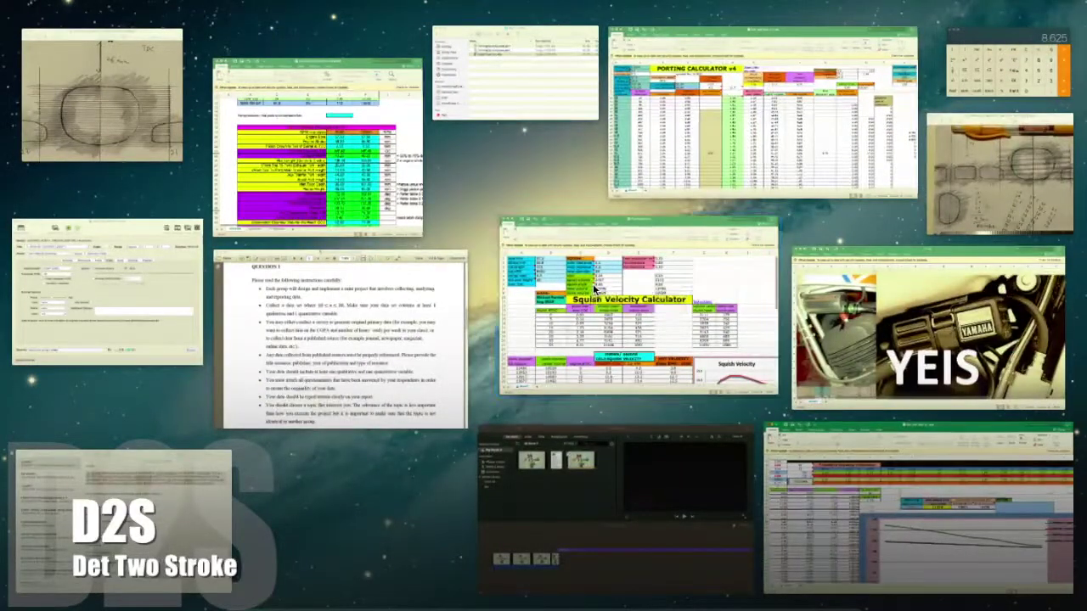
click(535, 272)
text(11330)
key(Return)
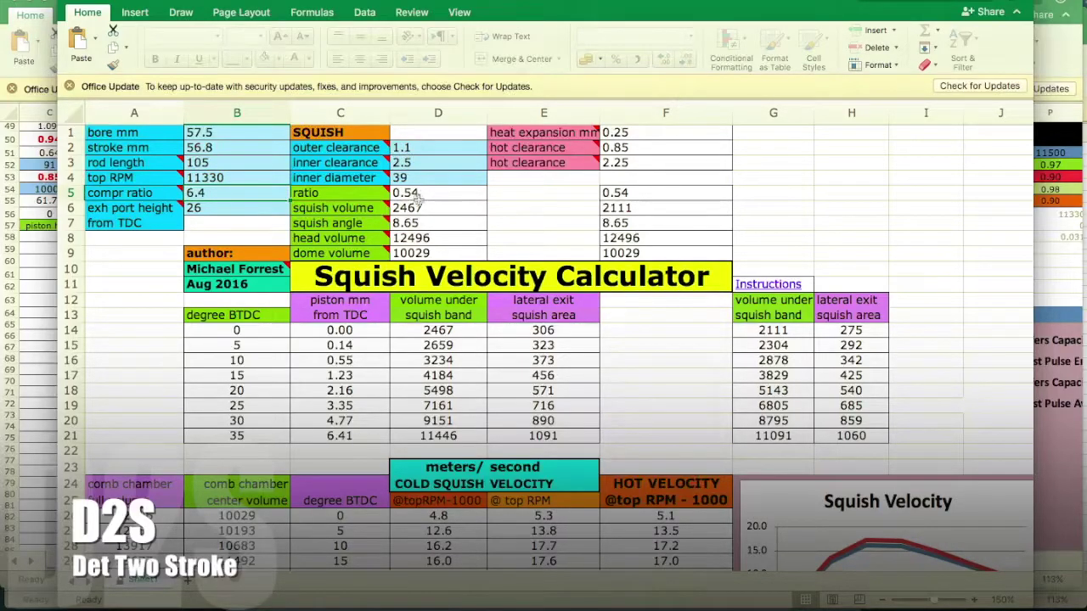
Step: Examine the cold and hot squish velocity table and graph for the current top RPM
scroll(418, 201, down, 3)
scroll(417, 202, down, 2)
scroll(418, 201, up, 2)
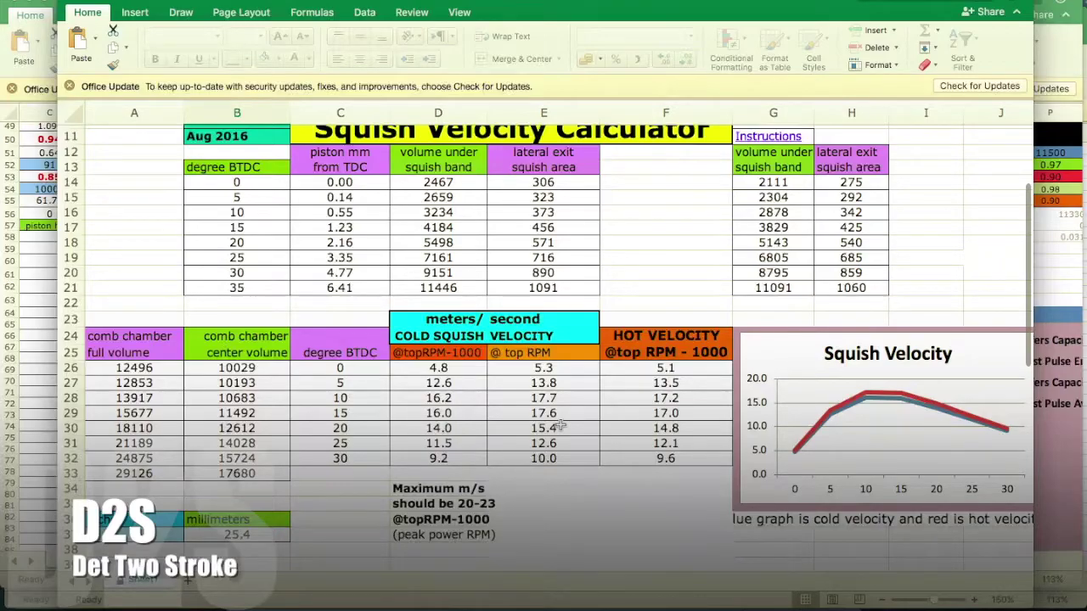
scroll(561, 427, up, 4)
scroll(561, 424, down, 3)
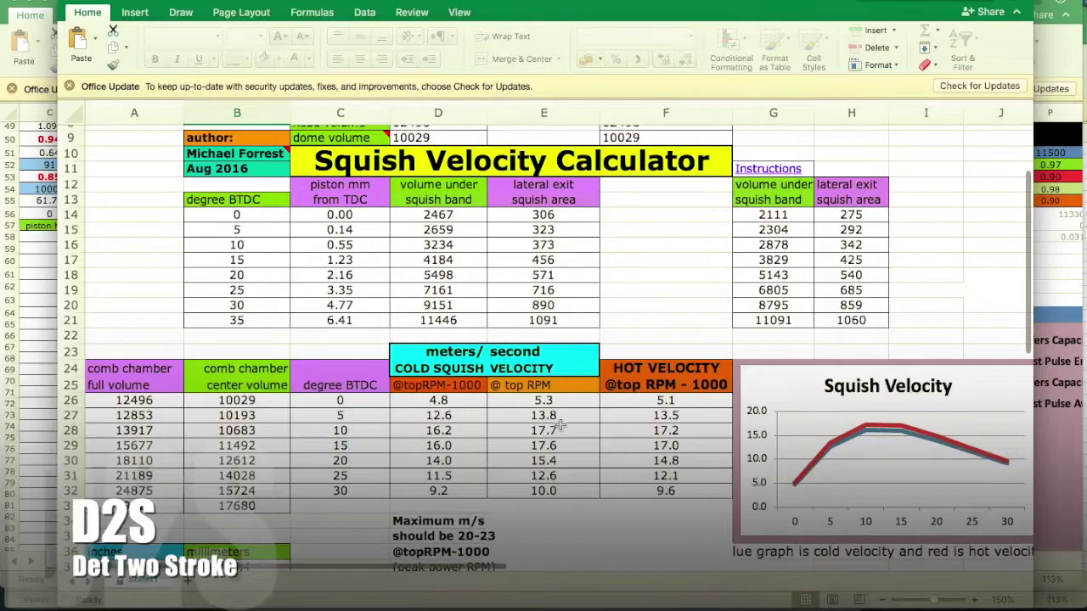
scroll(561, 427, up, 3)
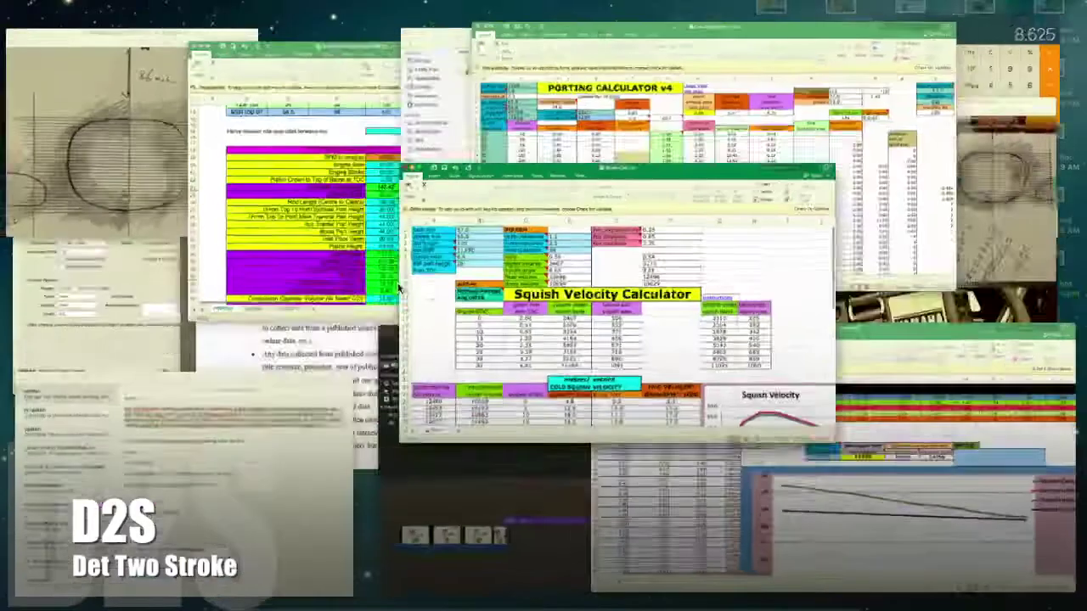
Step: Switch to the PortingCalc4 rxz new workbook and look up the peak power RPM from porting
key(ctrl+Up)
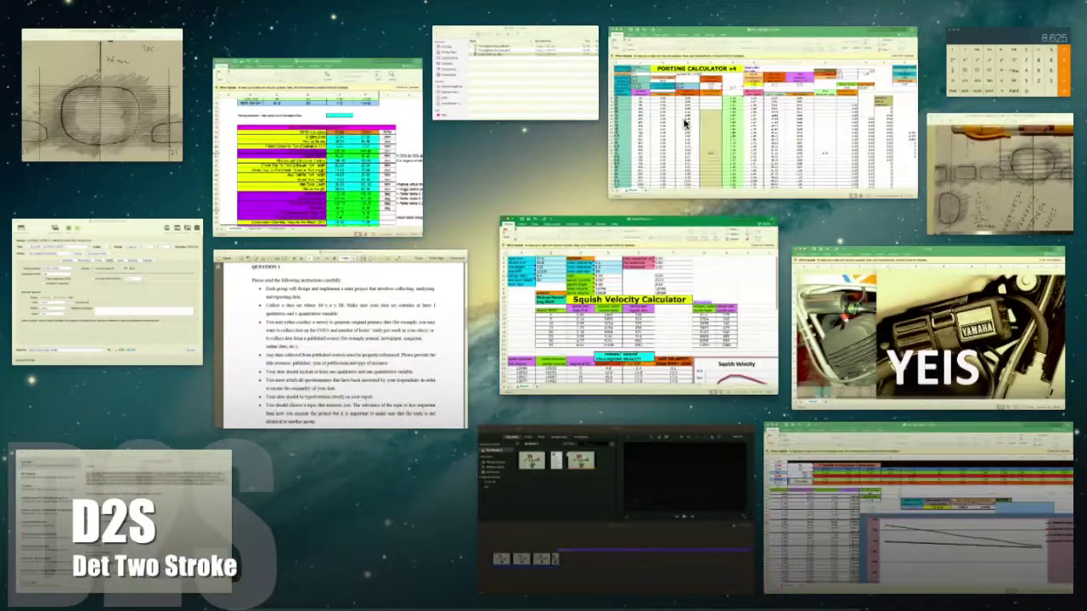
click(738, 125)
scroll(599, 292, down, 10)
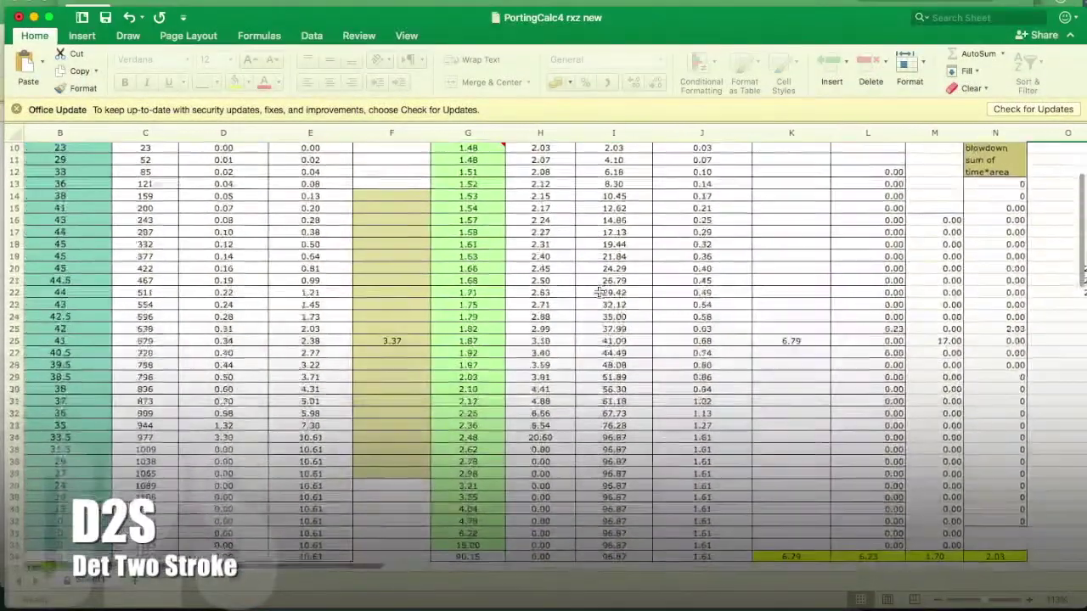
scroll(598, 292, down, 4)
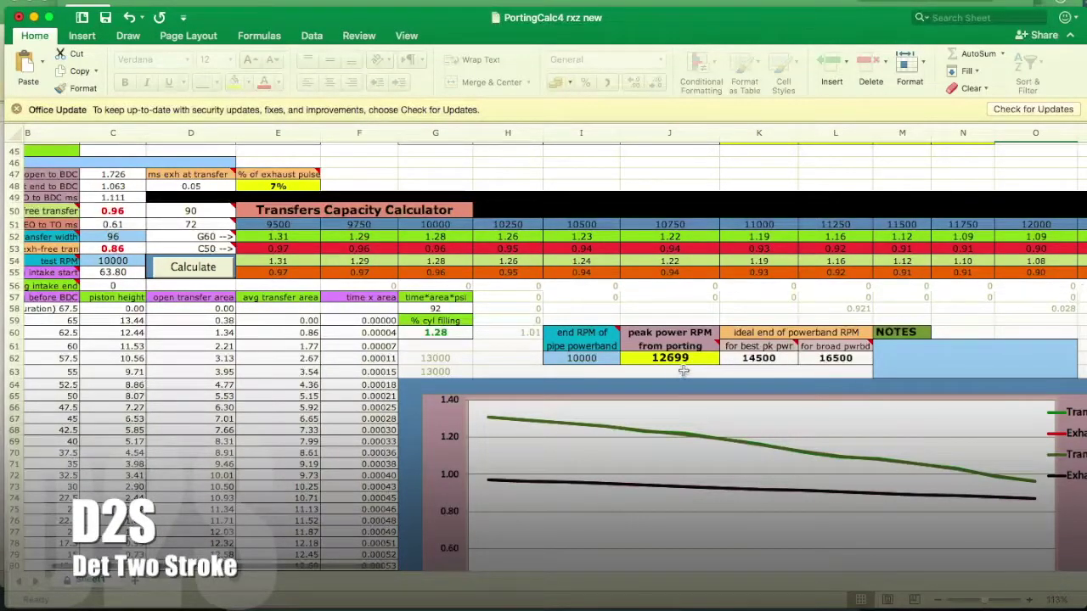
Step: Return to the SquishCalc rxz workbook and set the top RPM to 12699
key(ctrl+Up)
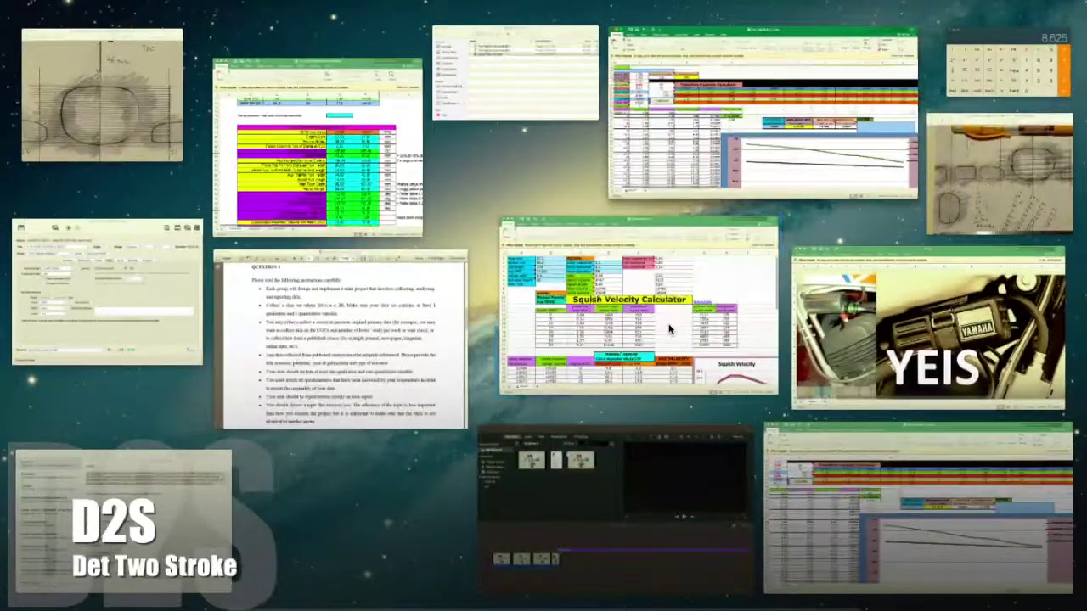
click(231, 184)
click(226, 178)
text(12699)
click(222, 196)
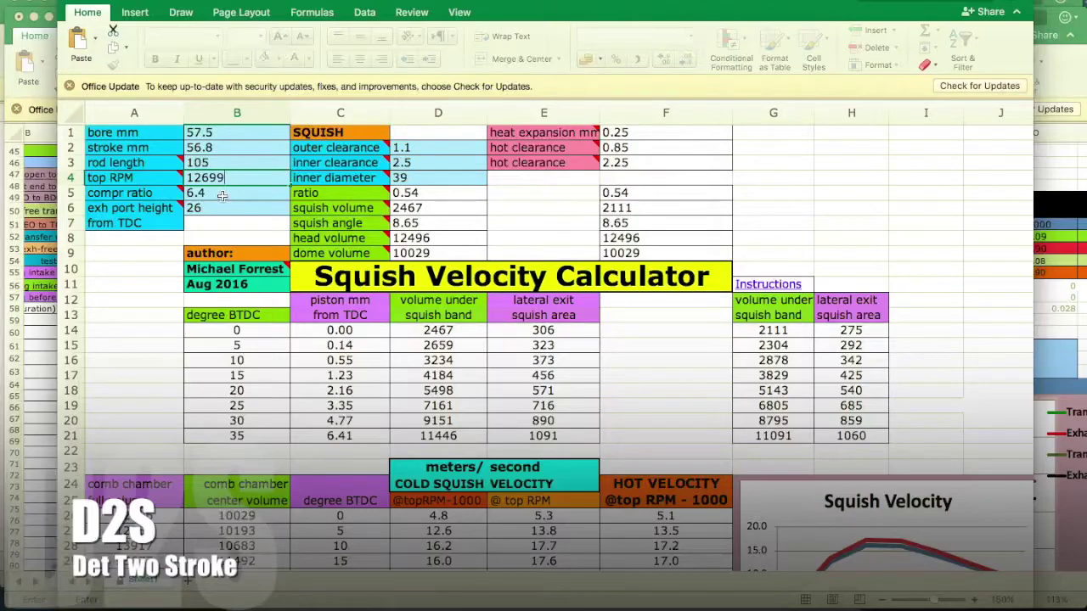
key(Return)
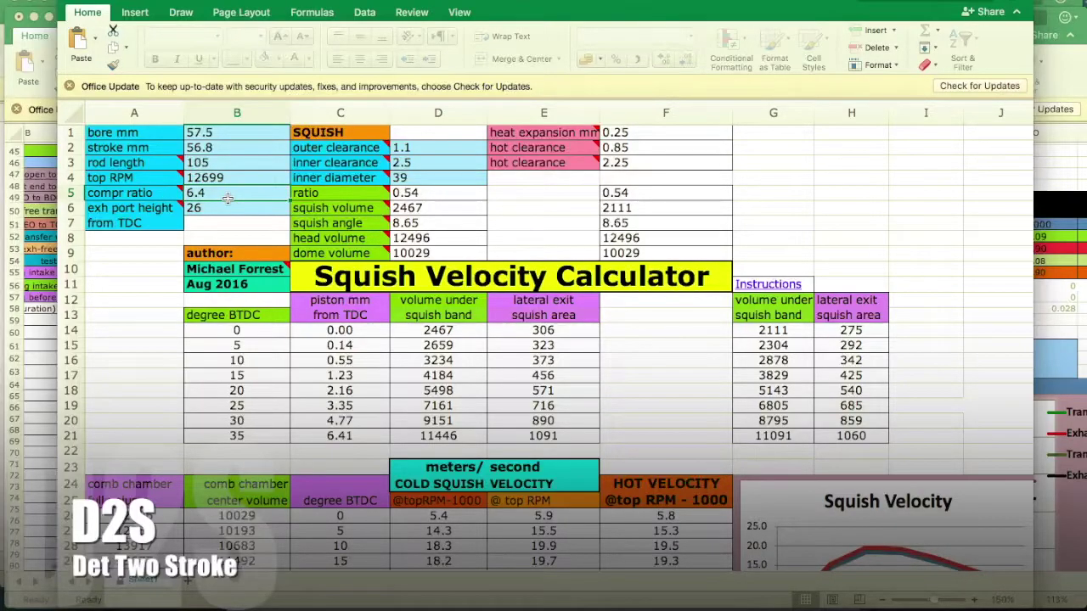
Step: Examine the squish velocities by crank degree and compare them with the recommended maximum noted below the table
mouse_move(381, 165)
scroll(399, 204, down, 5)
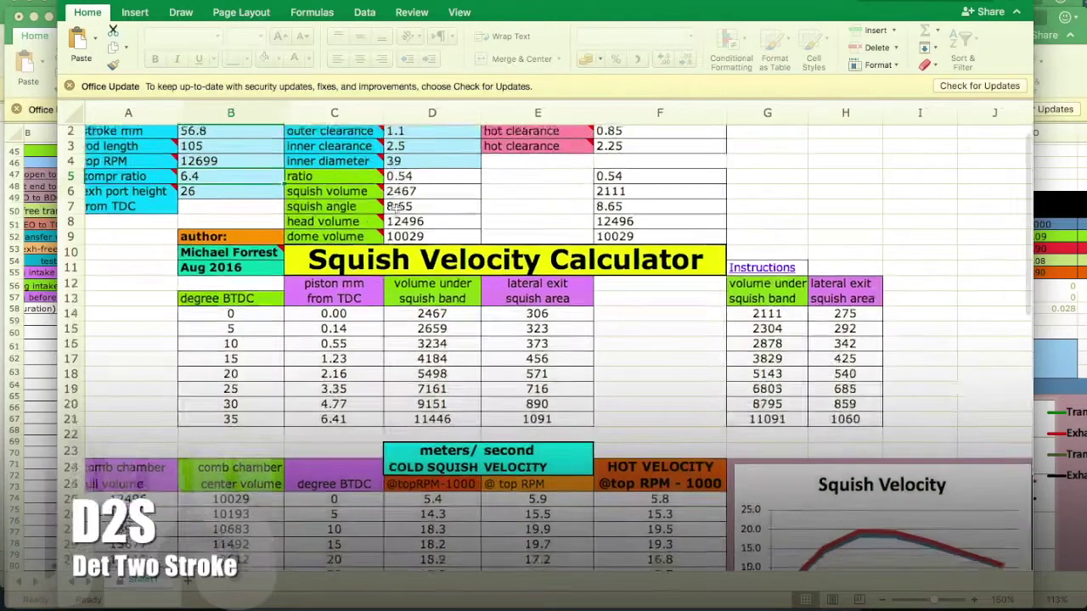
scroll(441, 425, up, 1)
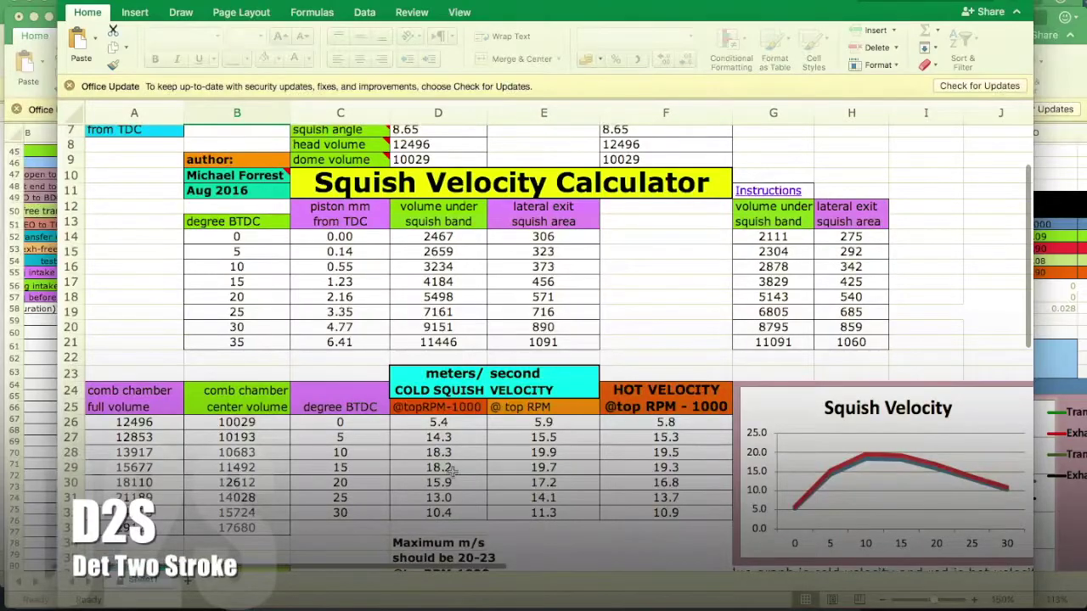
scroll(452, 470, up, 5)
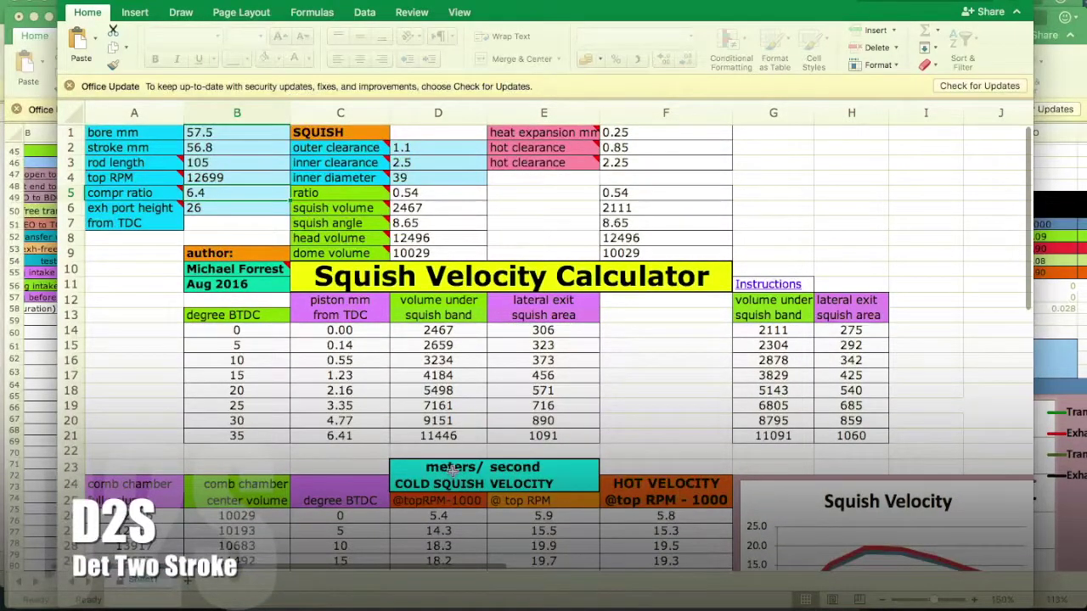
scroll(452, 469, down, 3)
scroll(454, 471, up, 2)
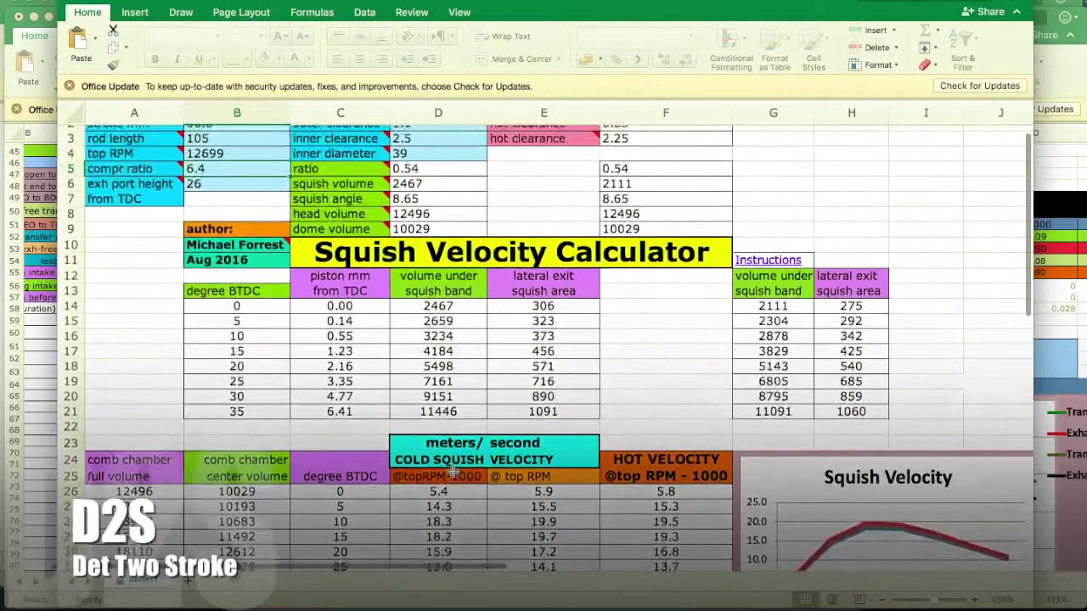
scroll(452, 472, up, 2)
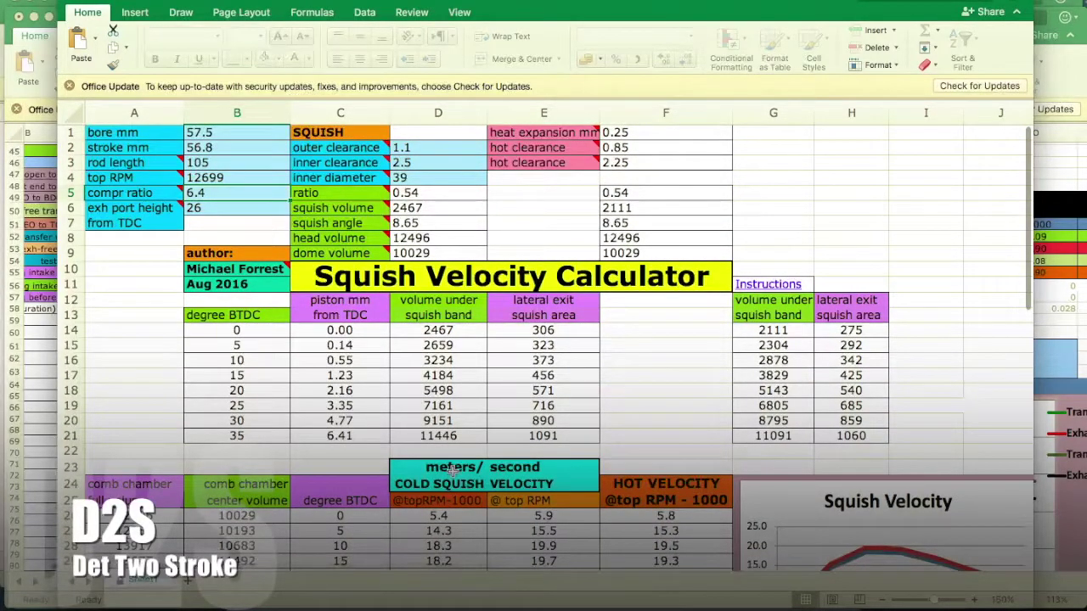
scroll(453, 470, down, 4)
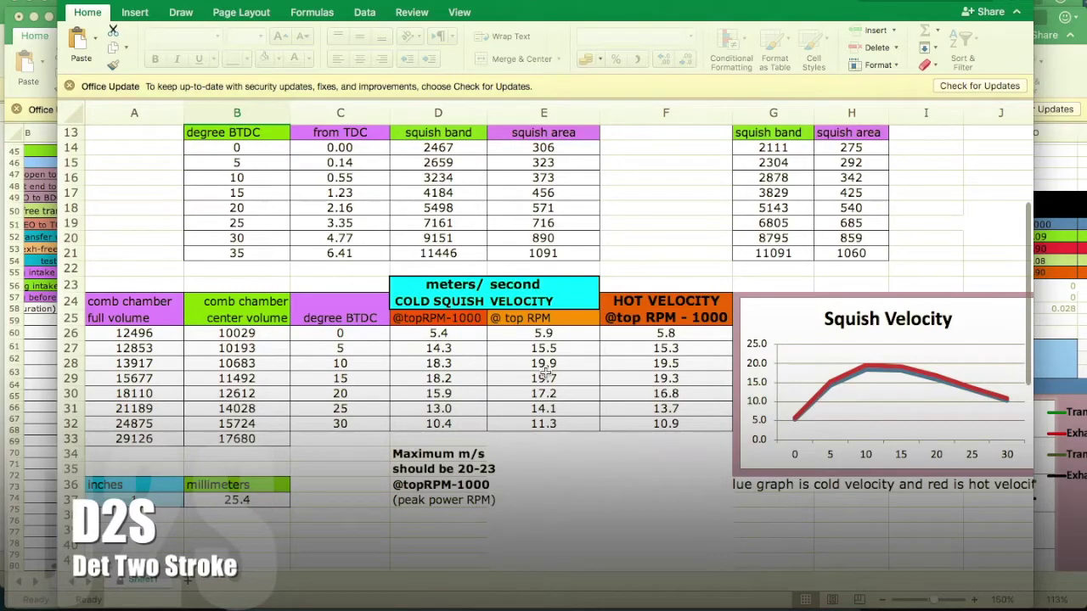
scroll(541, 371, up, 5)
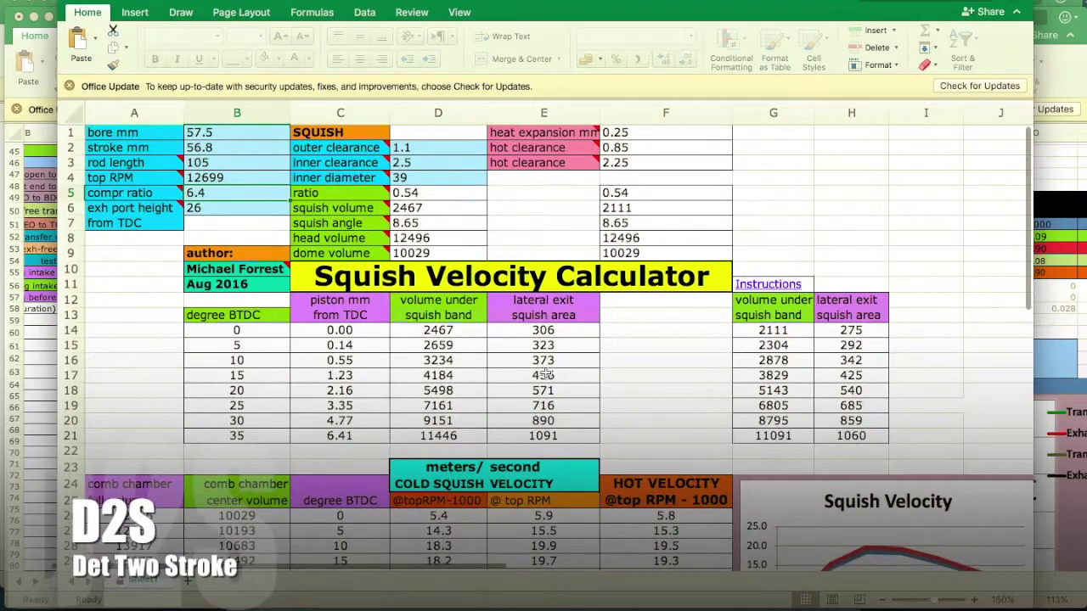
scroll(546, 374, down, 3)
scroll(546, 374, up, 3)
Step: Switch to the workbook with the PORTING sheet and look up the actual compression ratio and squish band center diameter
key(ctrl+Up)
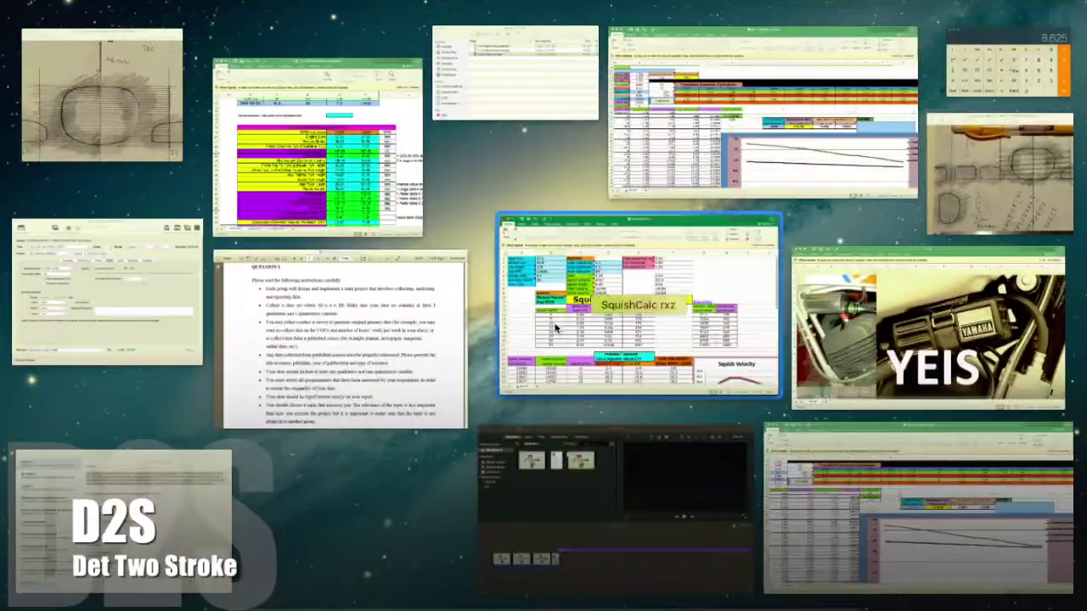
click(375, 196)
scroll(454, 378, down, 5)
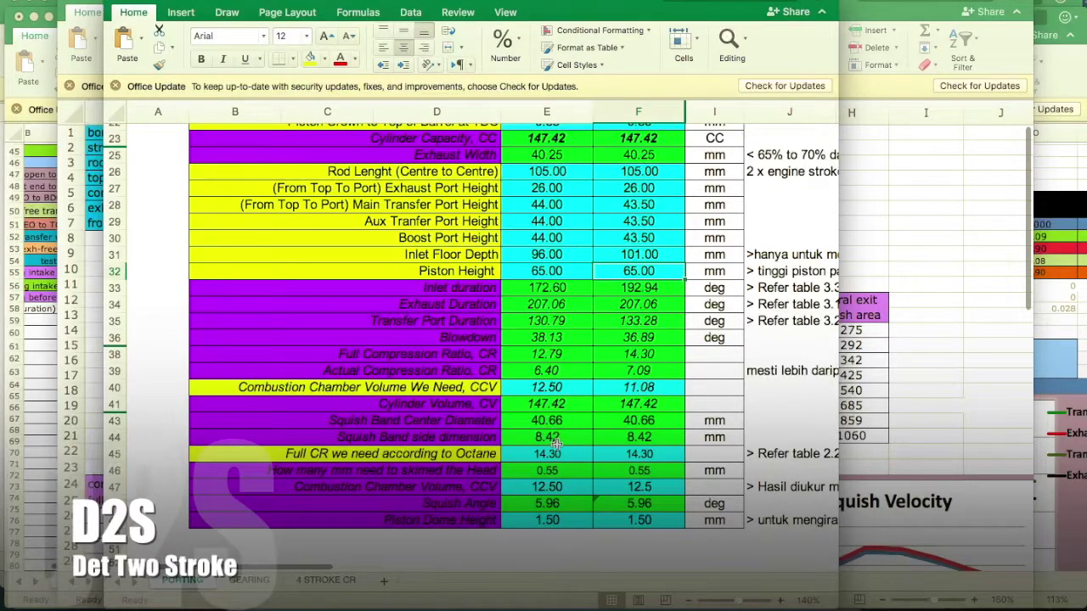
Step: Return to the SquishCalc rxz workbook and set the compression ratio to 7.09
key(ctrl+Up)
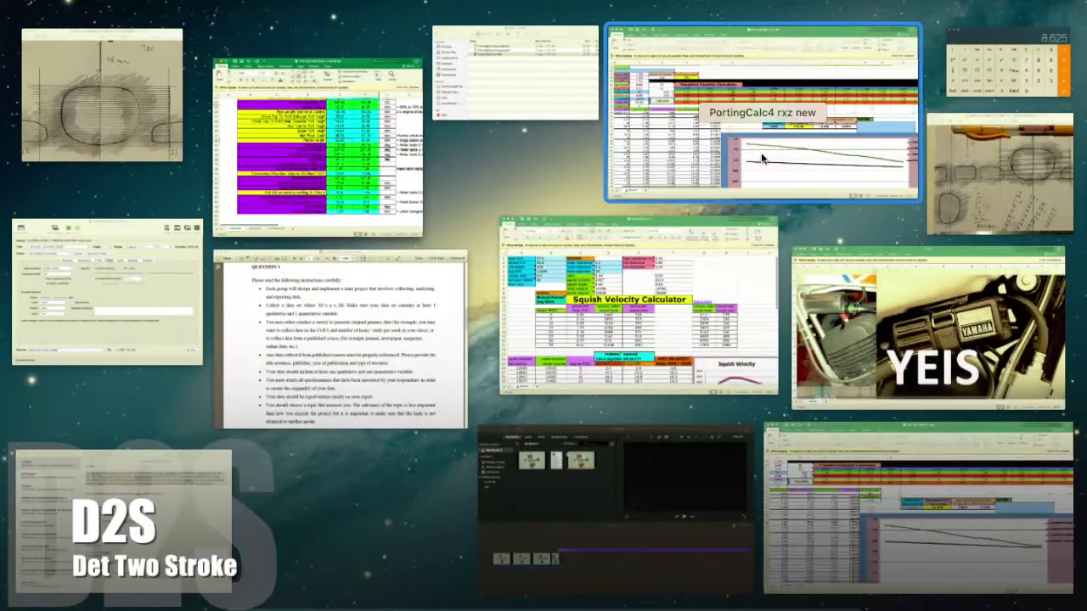
click(418, 190)
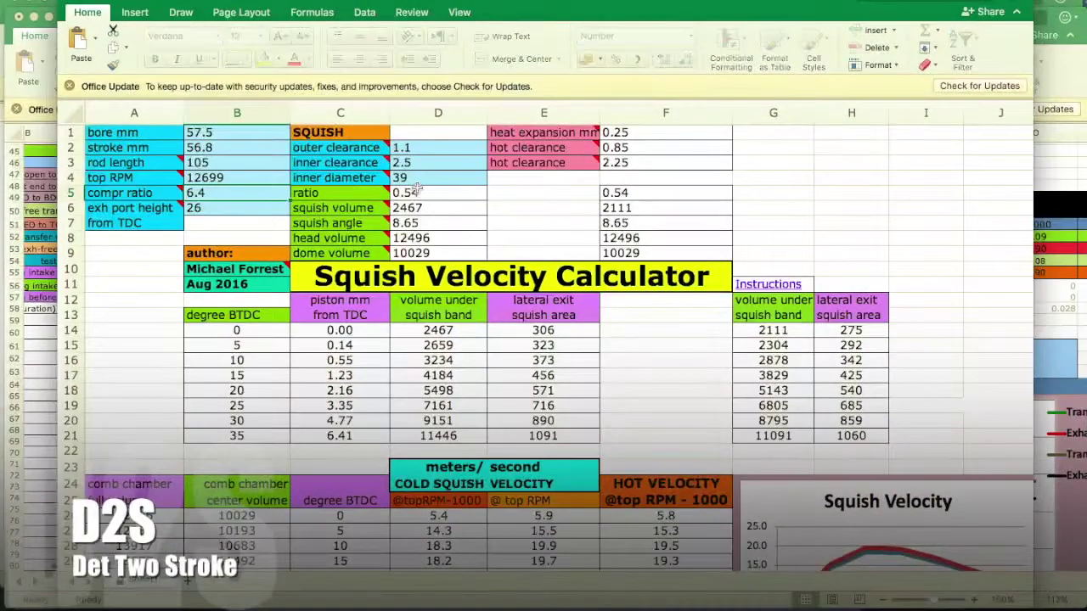
click(219, 194)
text(7.09)
key(Return)
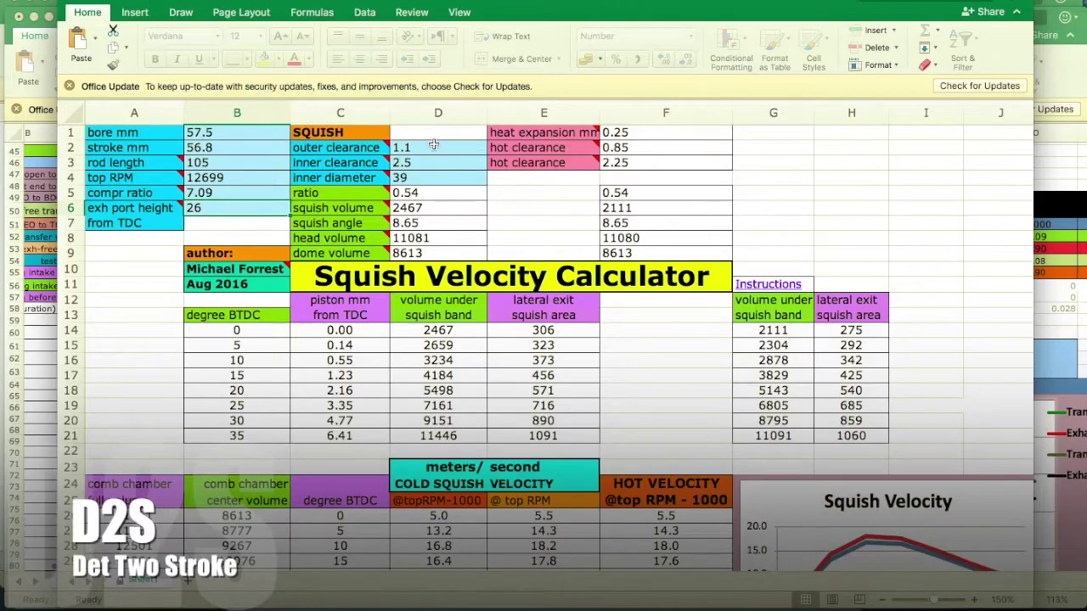
Step: Set the squish inner diameter to 40.66 and review the recalculated squish velocities
click(417, 179)
text(40.66)
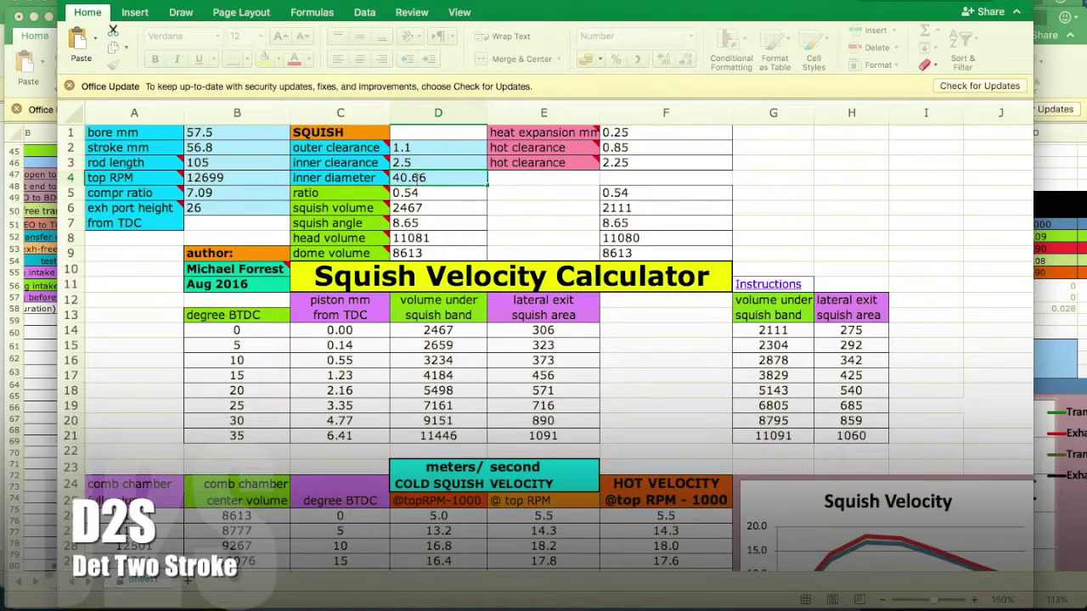
key(Return)
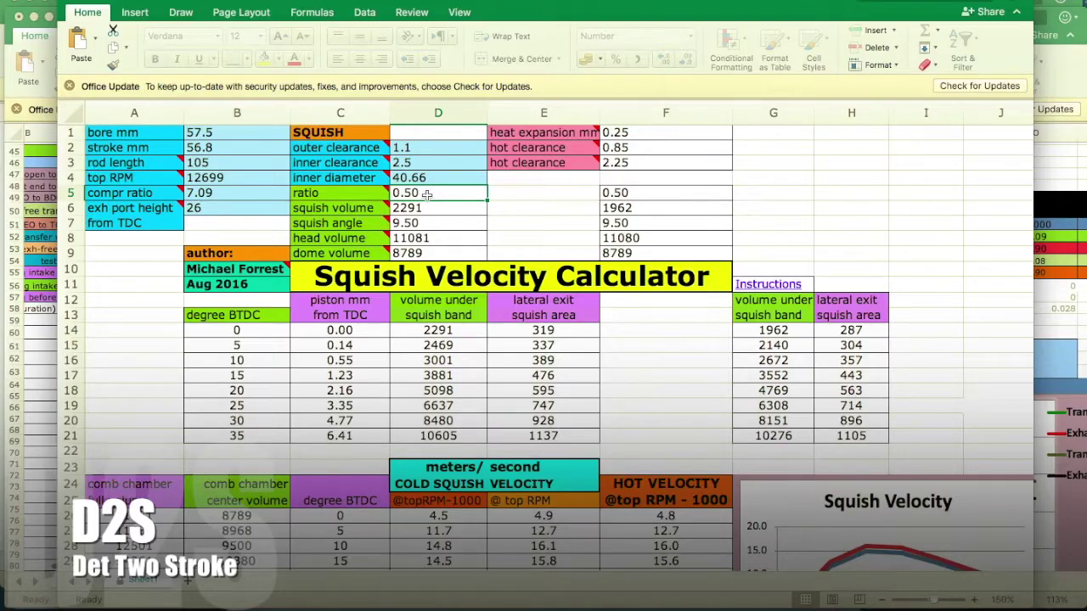
scroll(434, 214, down, 2)
scroll(435, 214, down, 5)
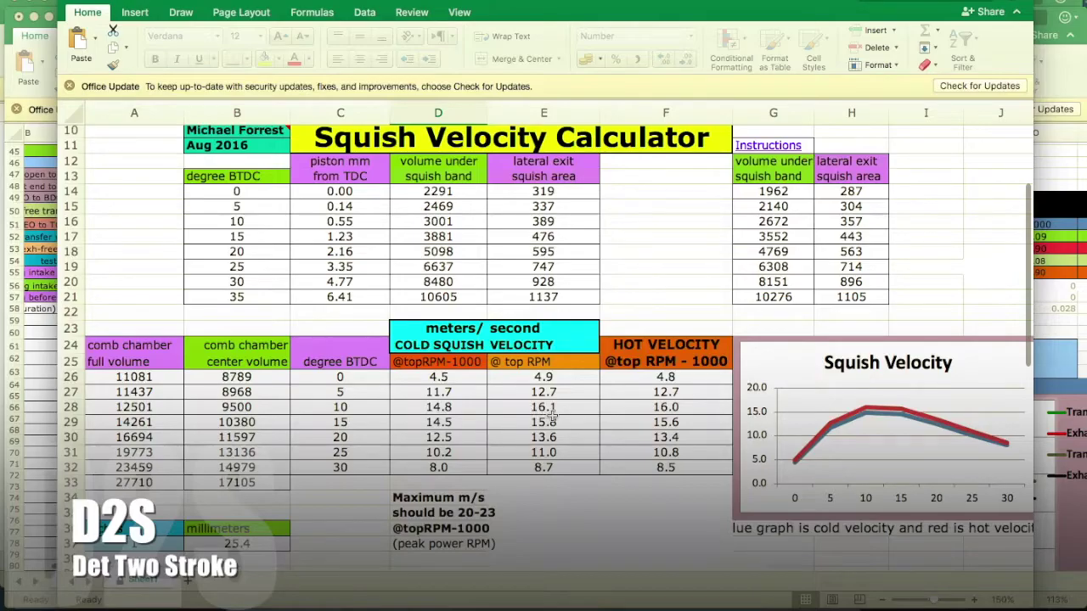
scroll(550, 415, up, 5)
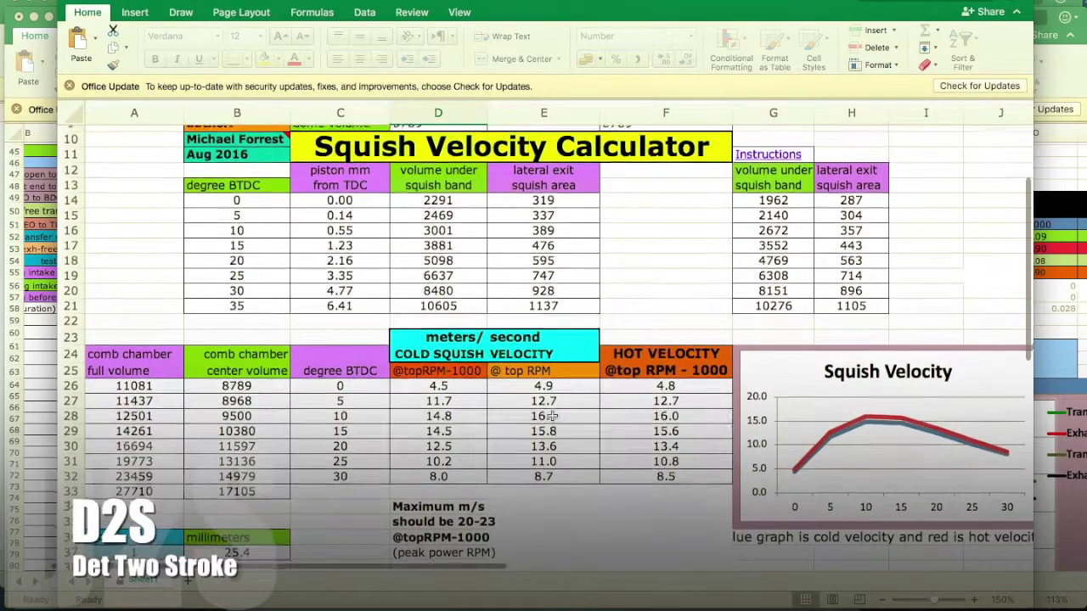
scroll(357, 352, down, 8)
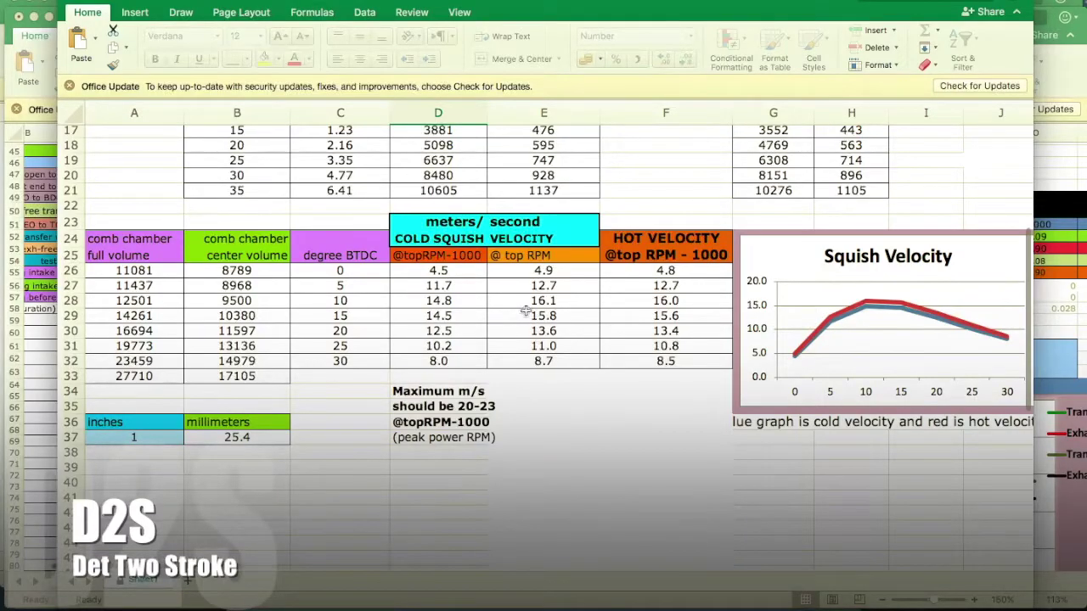
scroll(541, 309, up, 8)
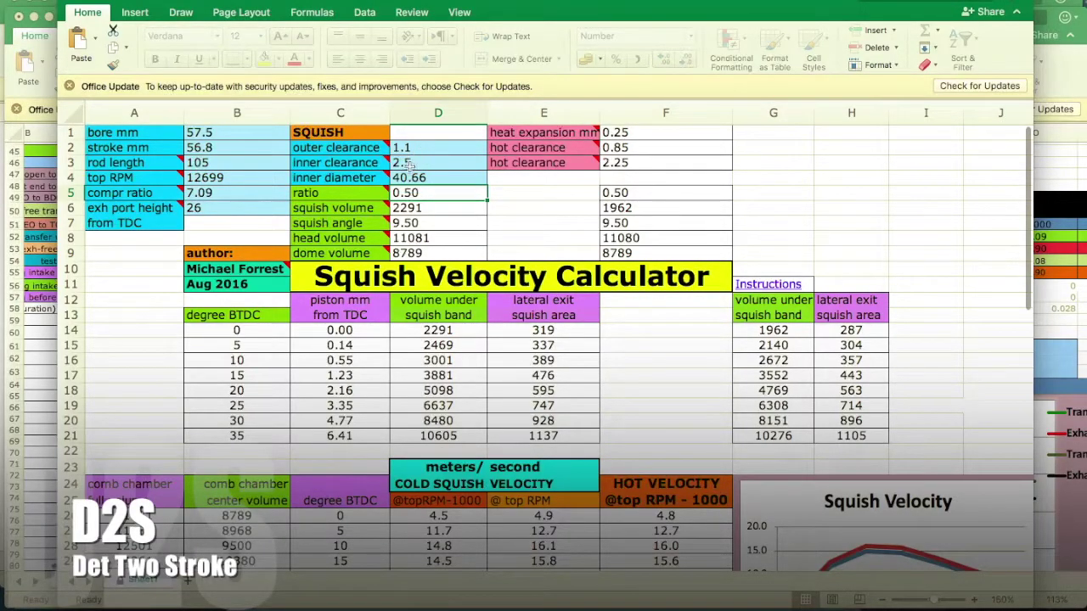
Step: Try an inner clearance of 2.4 in the squish inputs, keeping the velocity table and graph in view
click(423, 163)
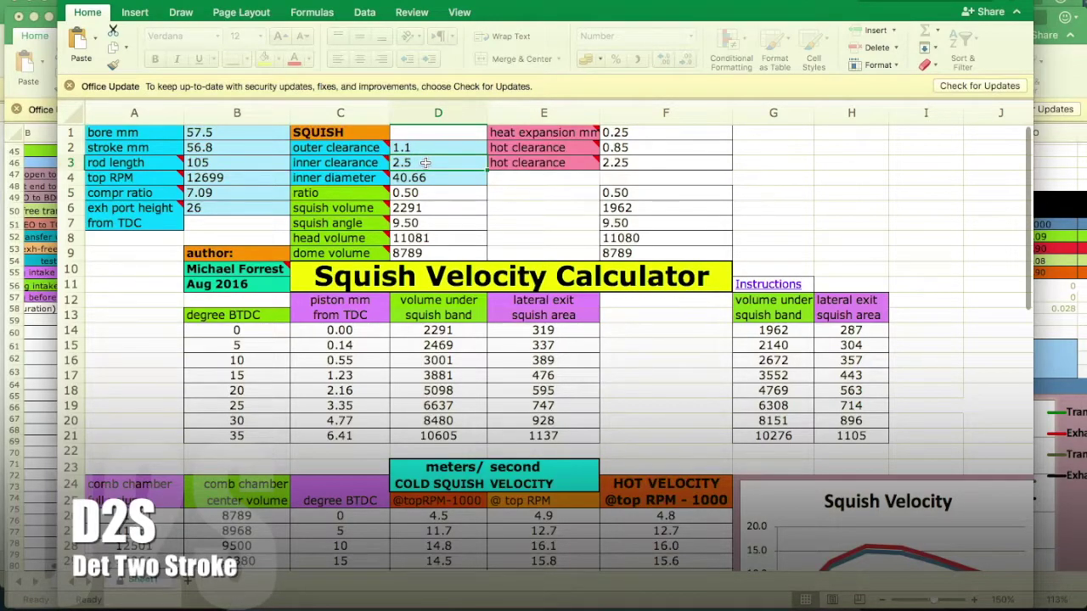
text(2.4)
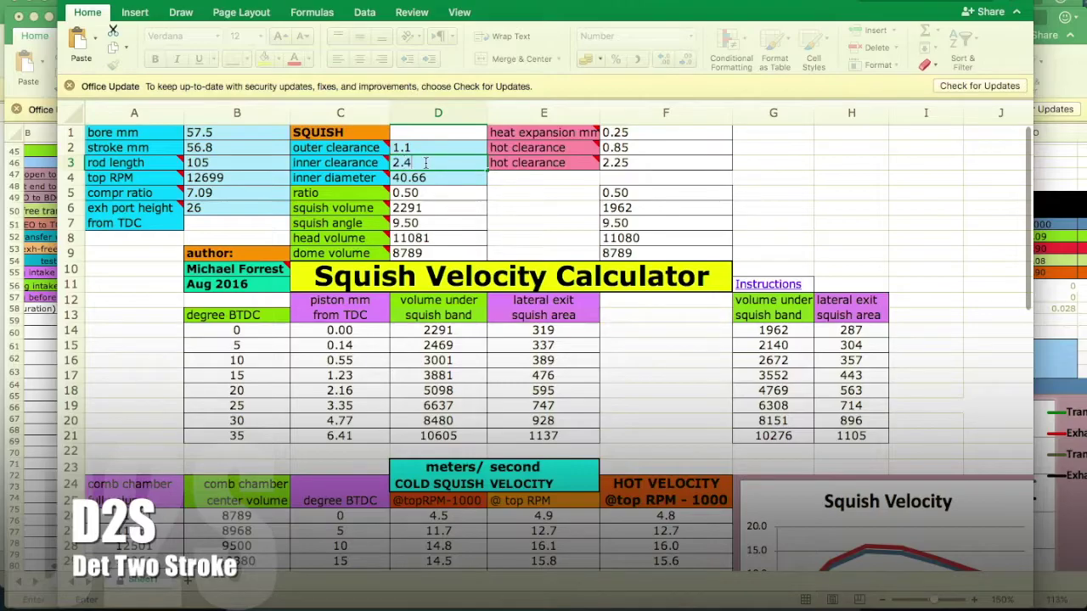
key(Escape)
scroll(427, 244, down, 5)
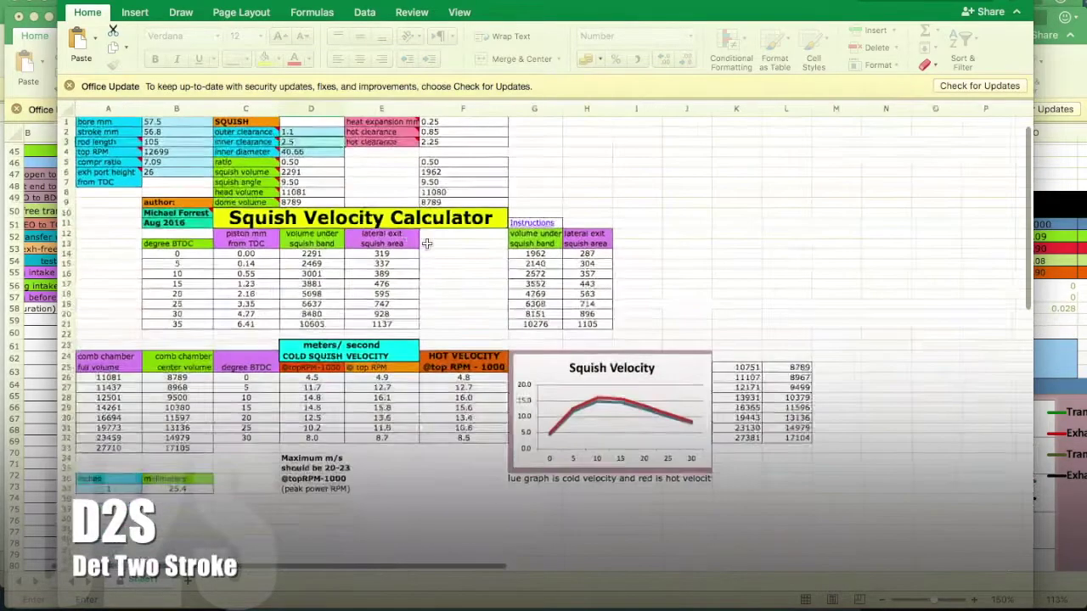
scroll(428, 245, up, 3)
scroll(427, 245, up, 2)
scroll(427, 245, left, 1)
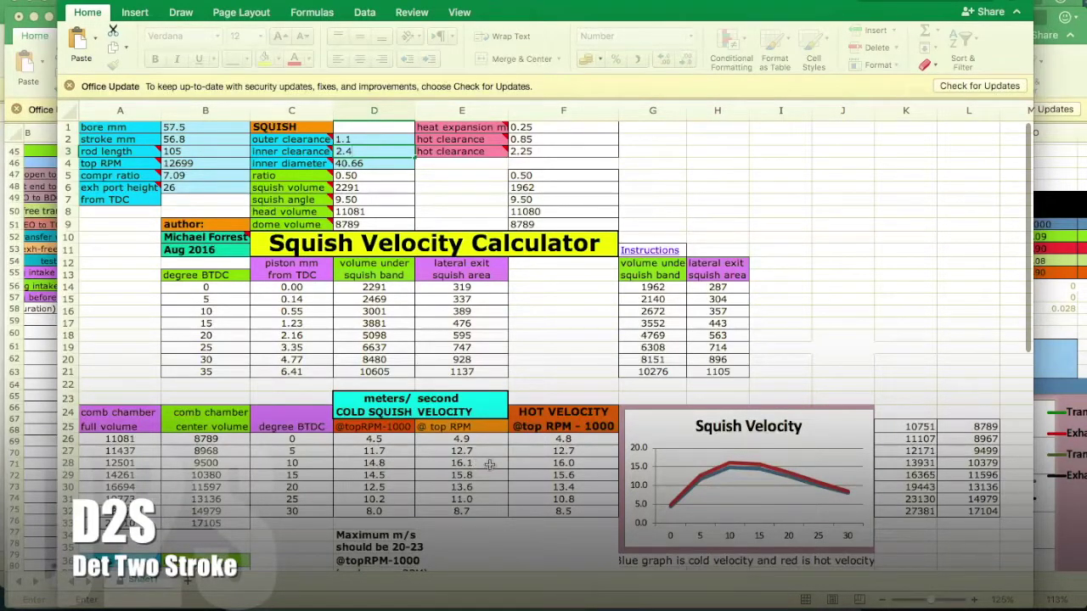
key(Return)
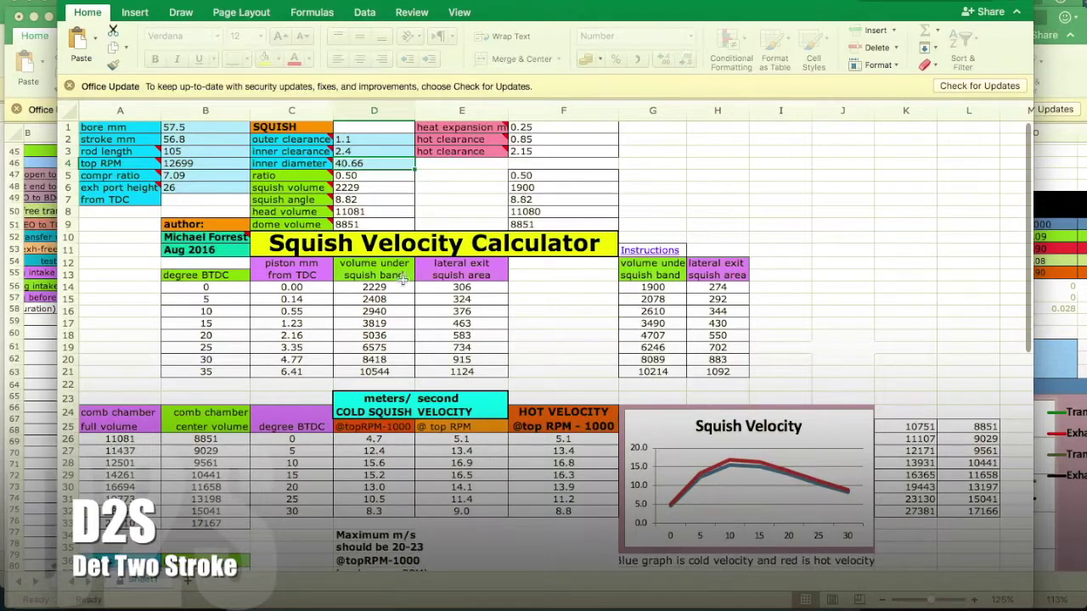
Step: Try reducing the squish inner clearance to 2
shift+click(385, 151)
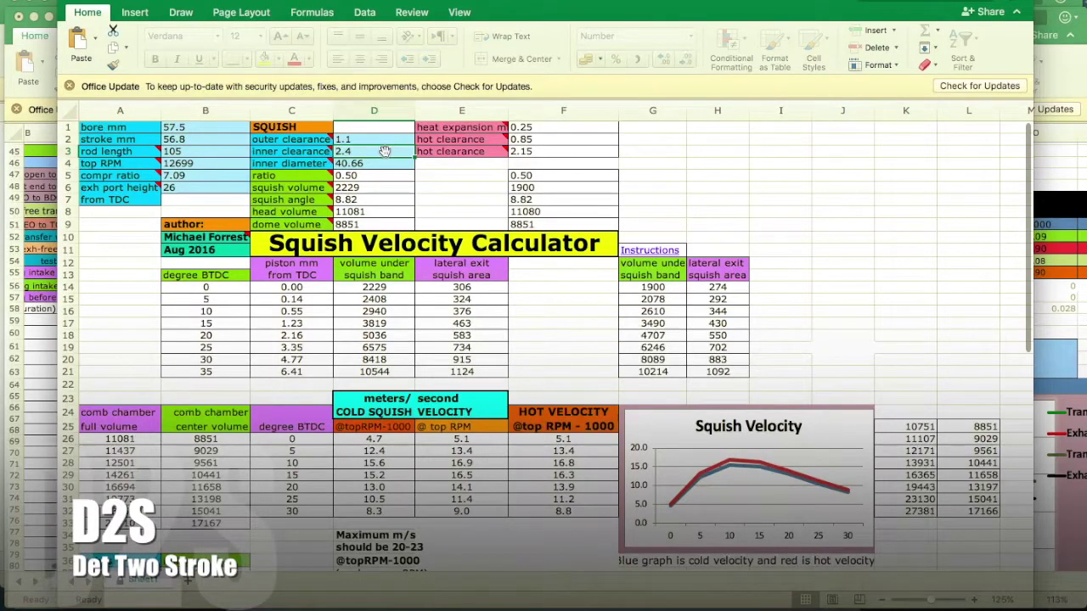
text(2)
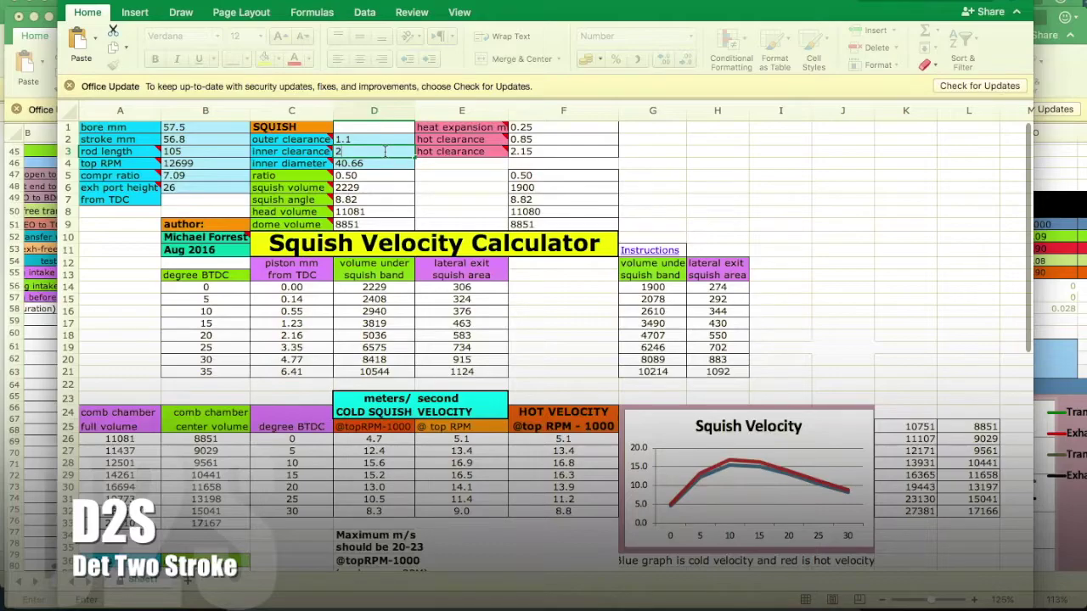
key(Return)
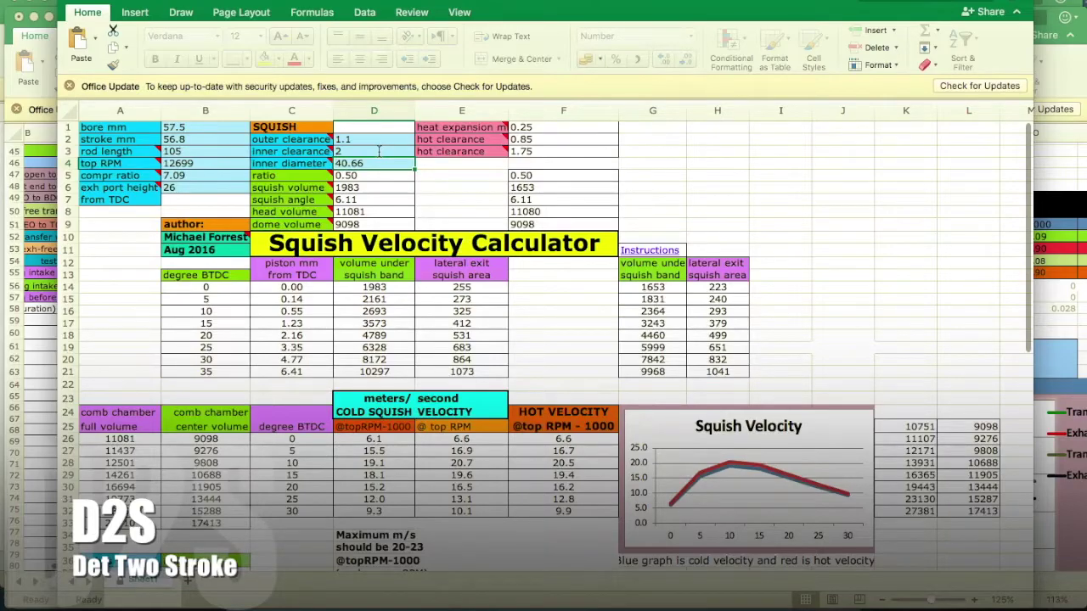
Step: Set the squish inner clearance to 1.8 and check the Squish Velocity graph
click(373, 150)
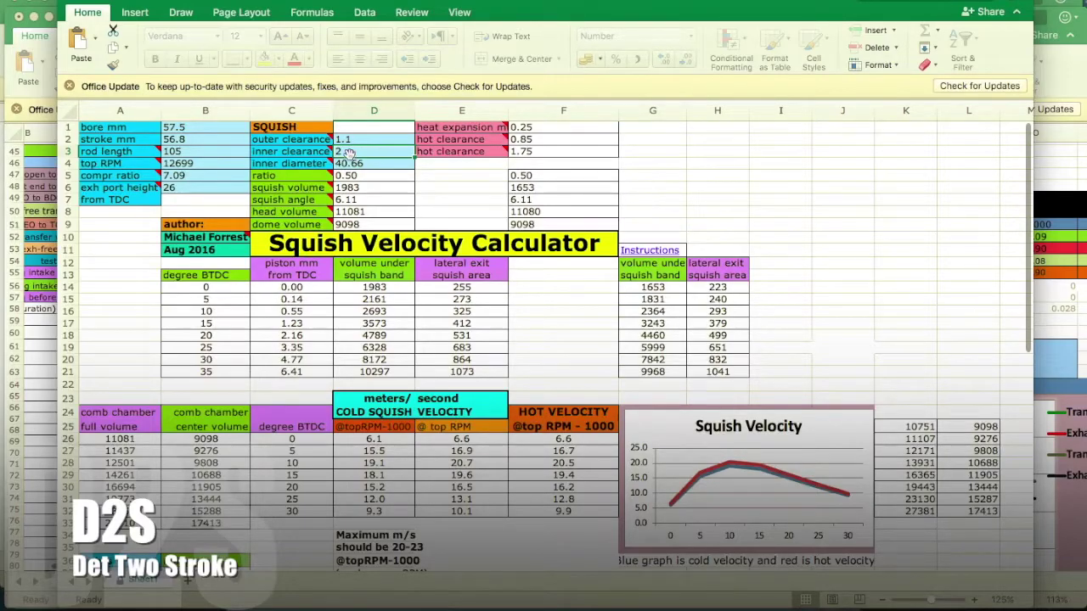
text(1.8)
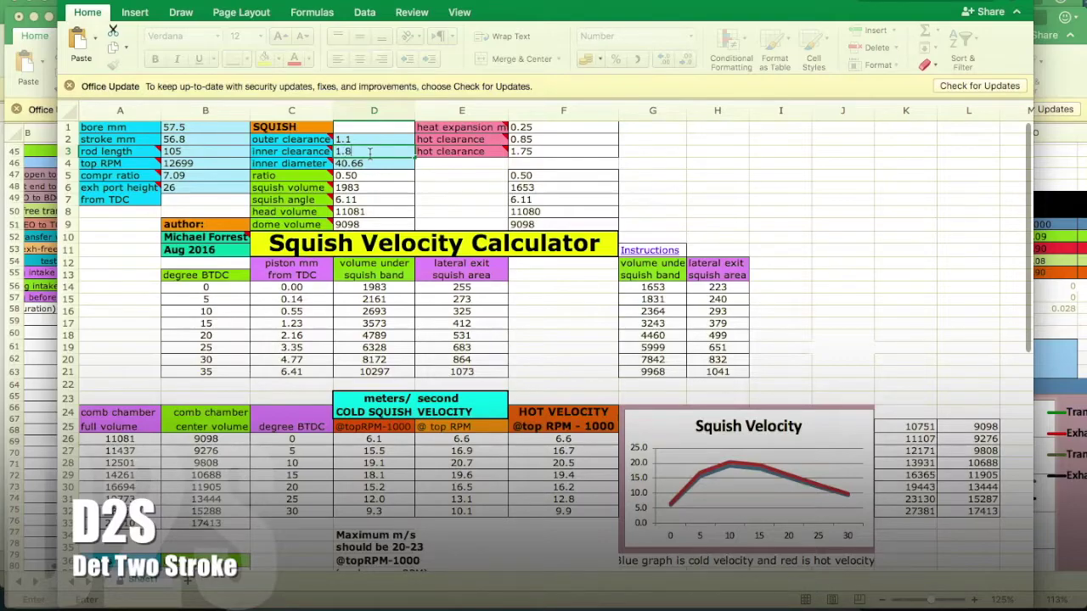
key(Return)
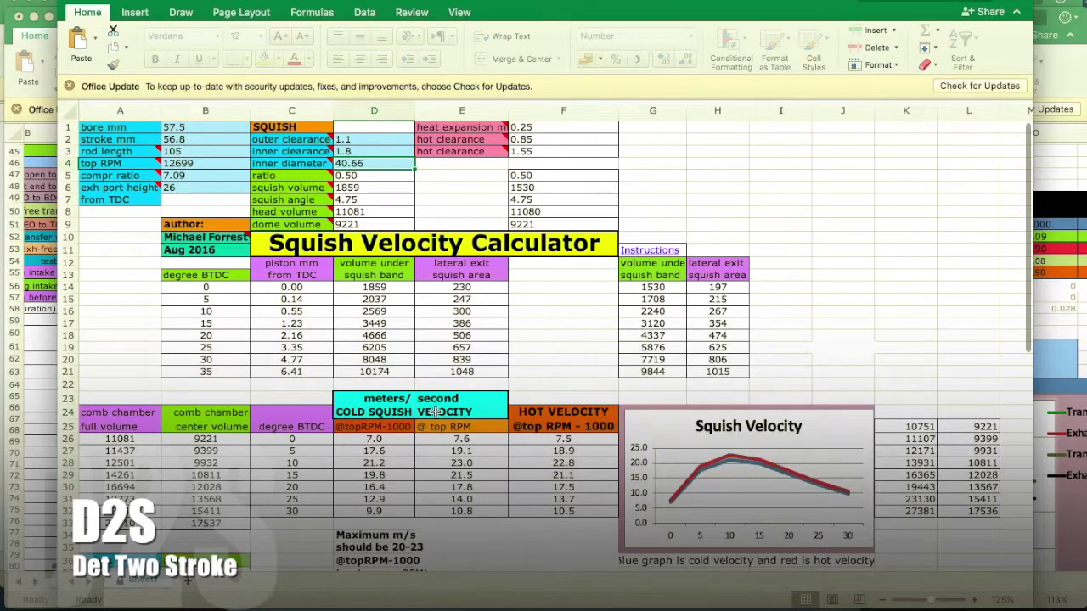
mouse_move(695, 480)
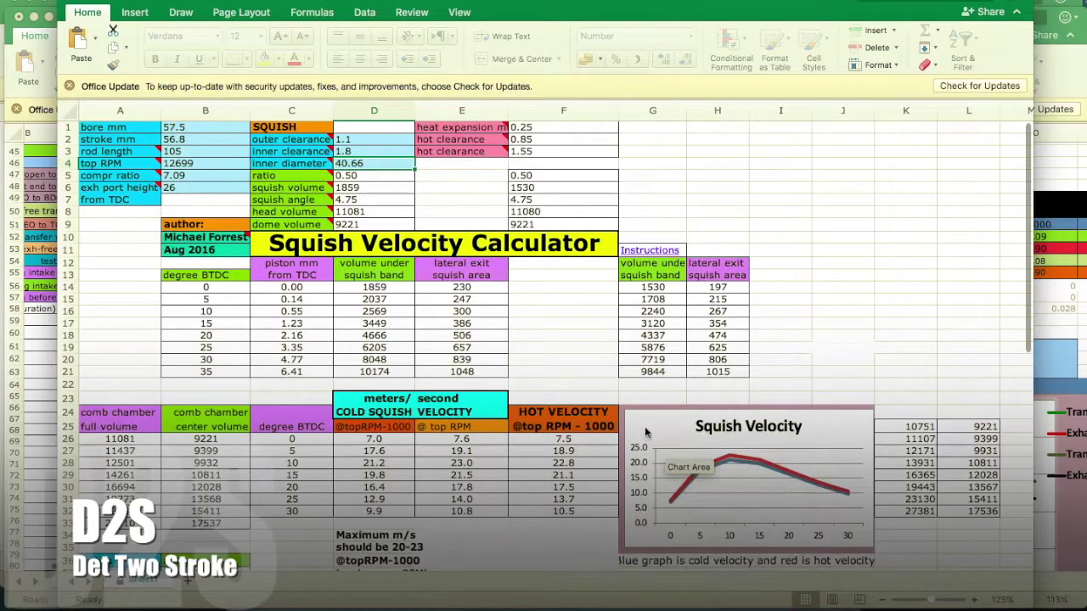